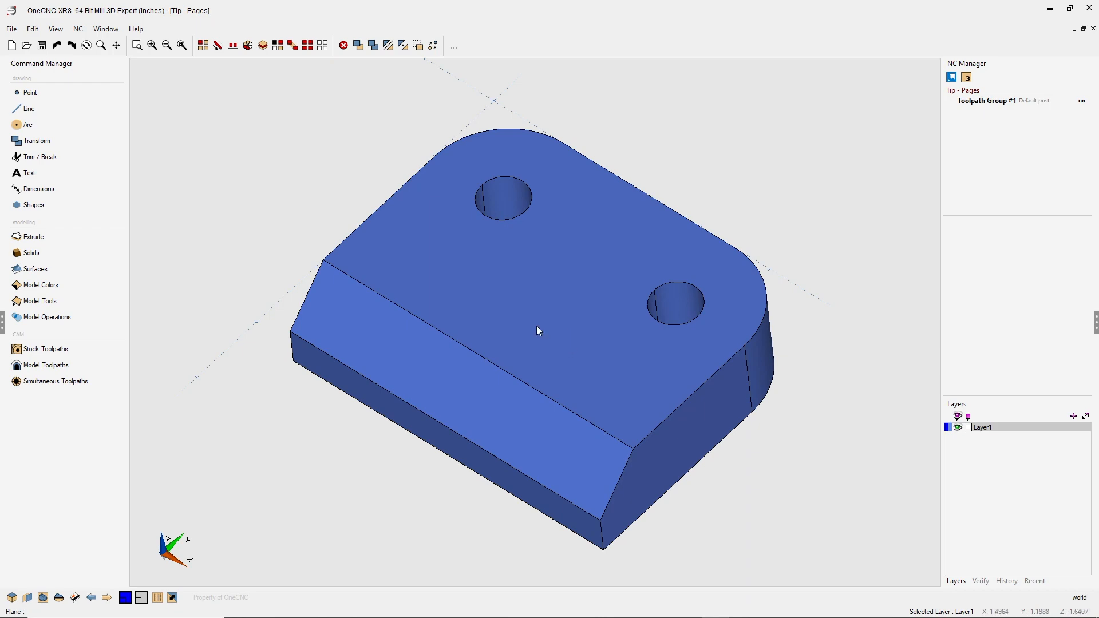
# Step: Add a drawing page based on the ANSI B template
pyautogui.moveTo(553, 326); pyautogui.dragTo(577, 311, button='middle')
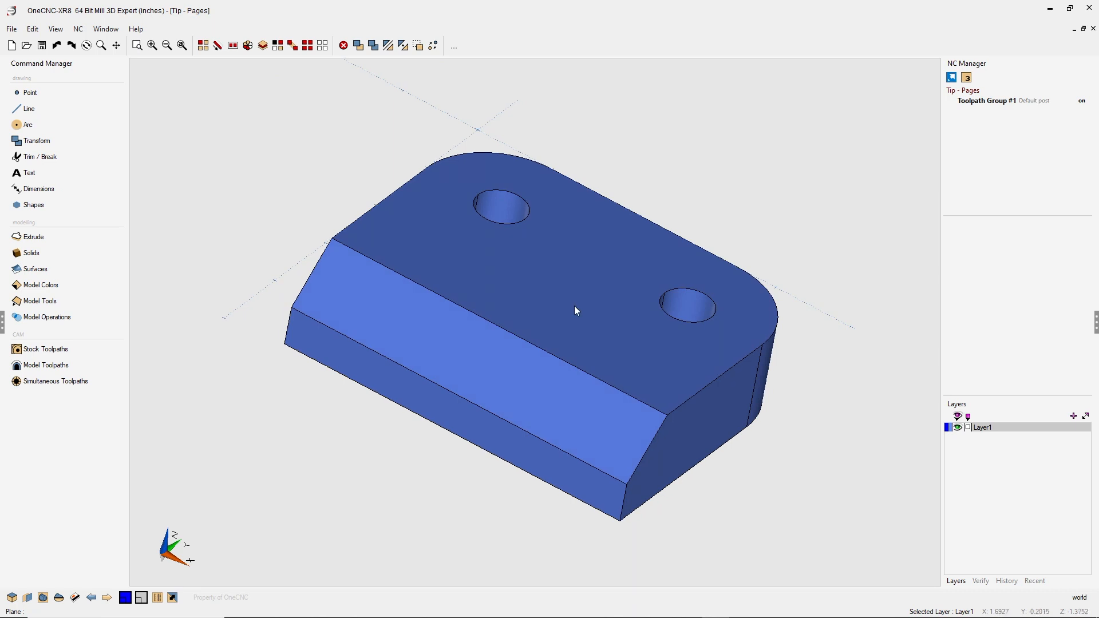
pyautogui.click(74, 597)
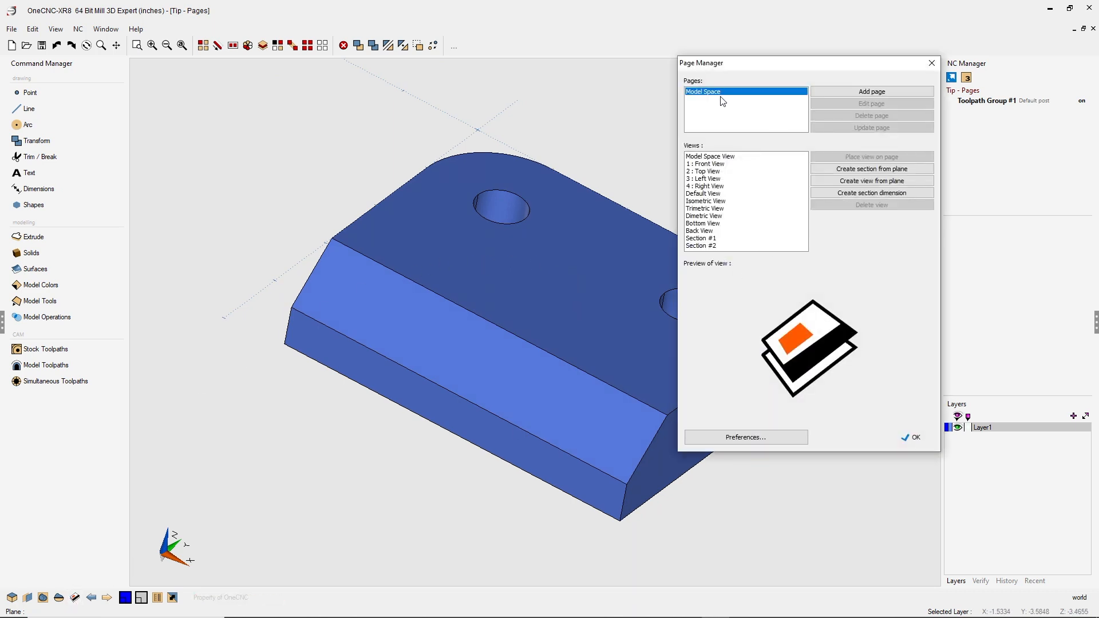
pyautogui.click(871, 91)
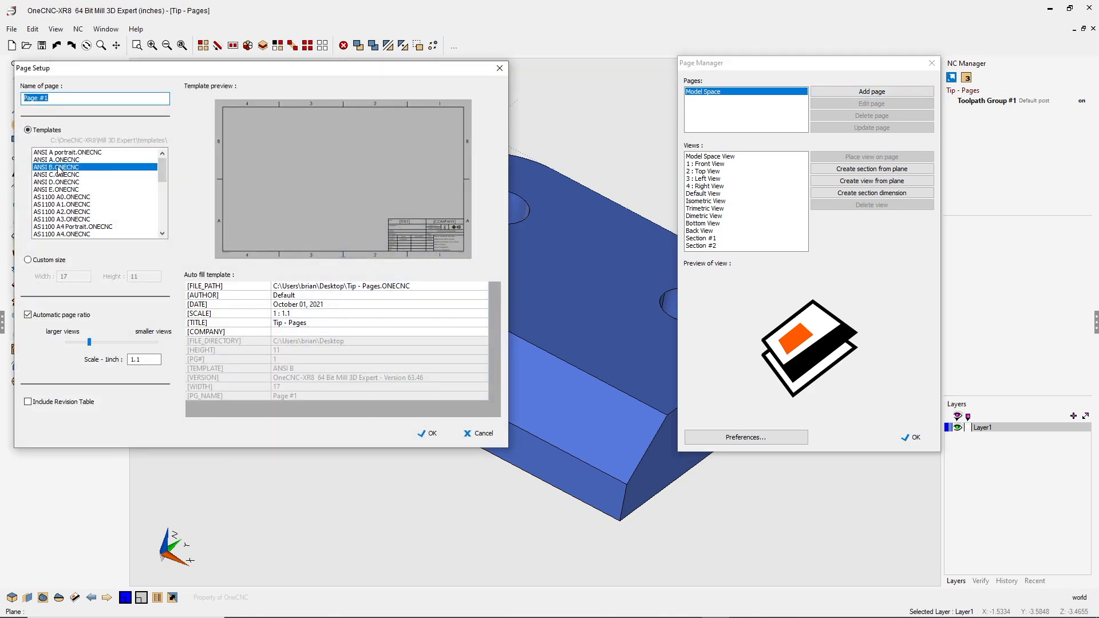
pyautogui.click(429, 434)
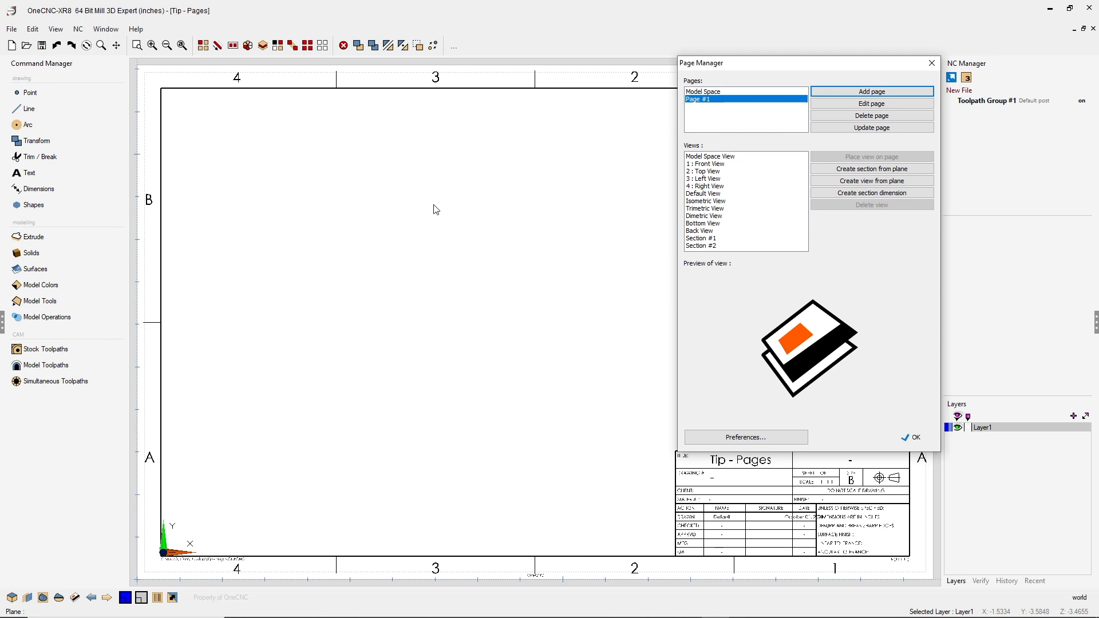
# Step: Place the Top View in the sheet's upper-left area and the Front View aligned directly below it
pyautogui.click(710, 173)
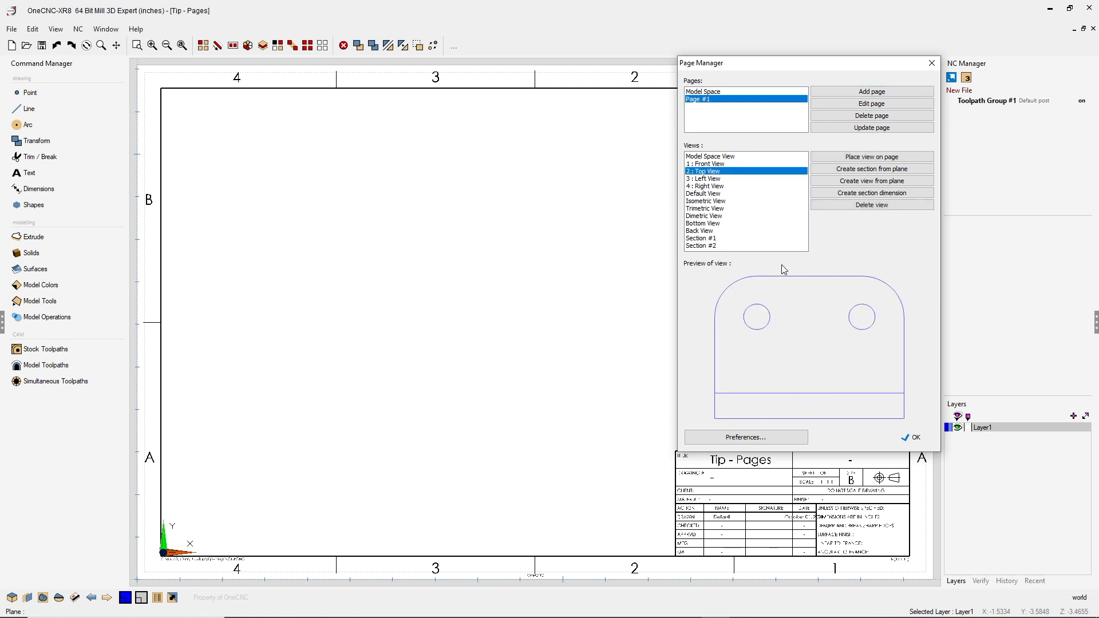
pyautogui.click(864, 158)
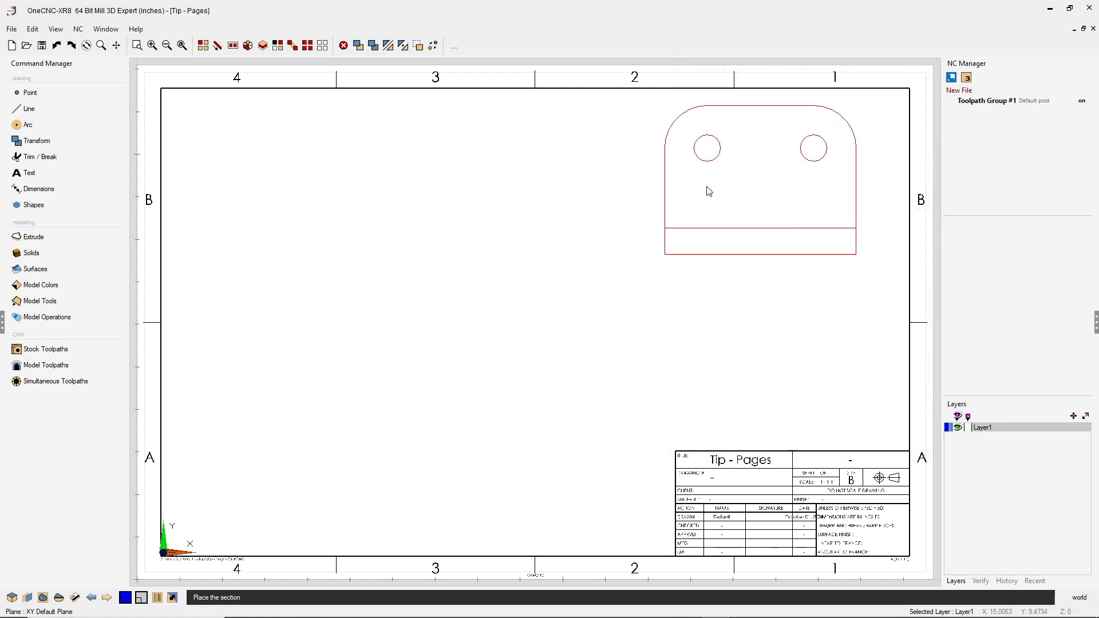
pyautogui.click(307, 213)
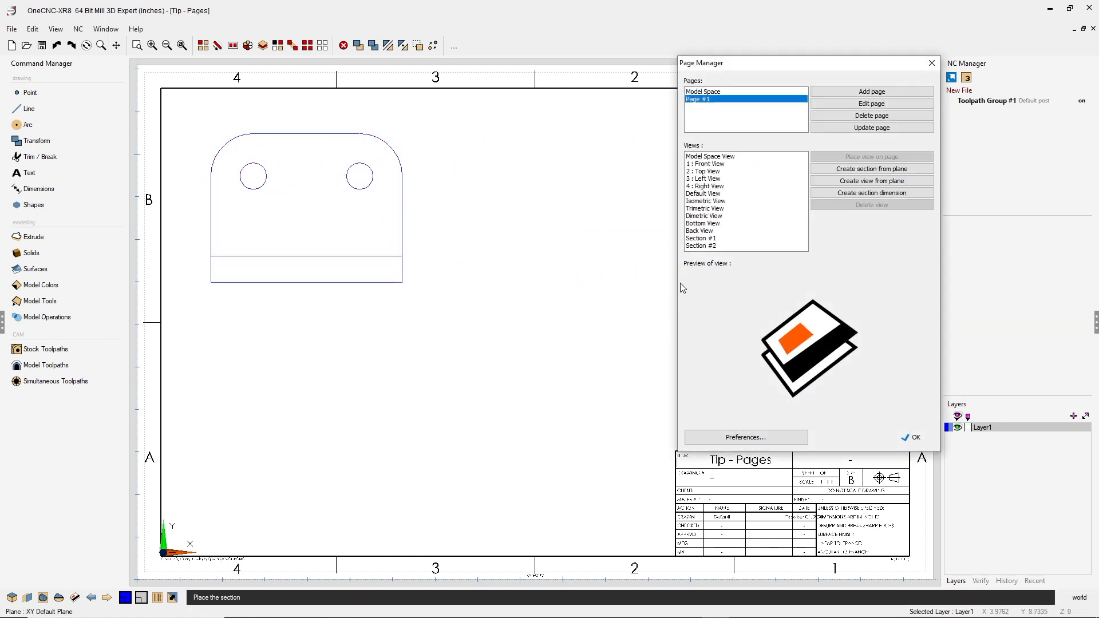
pyautogui.click(709, 164)
pyautogui.click(849, 158)
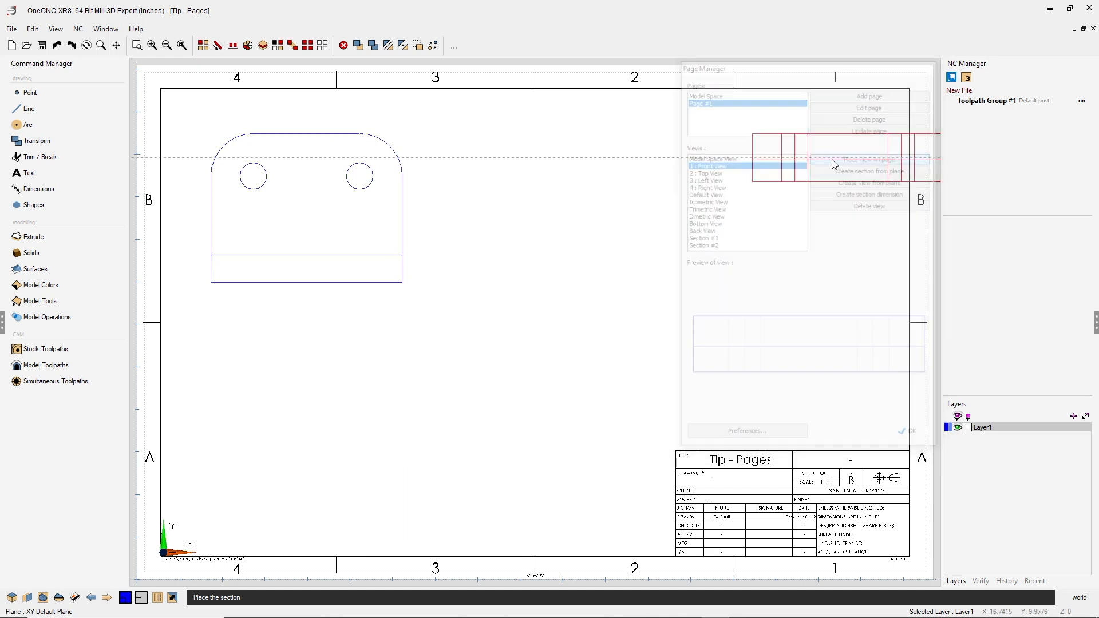
pyautogui.click(345, 403)
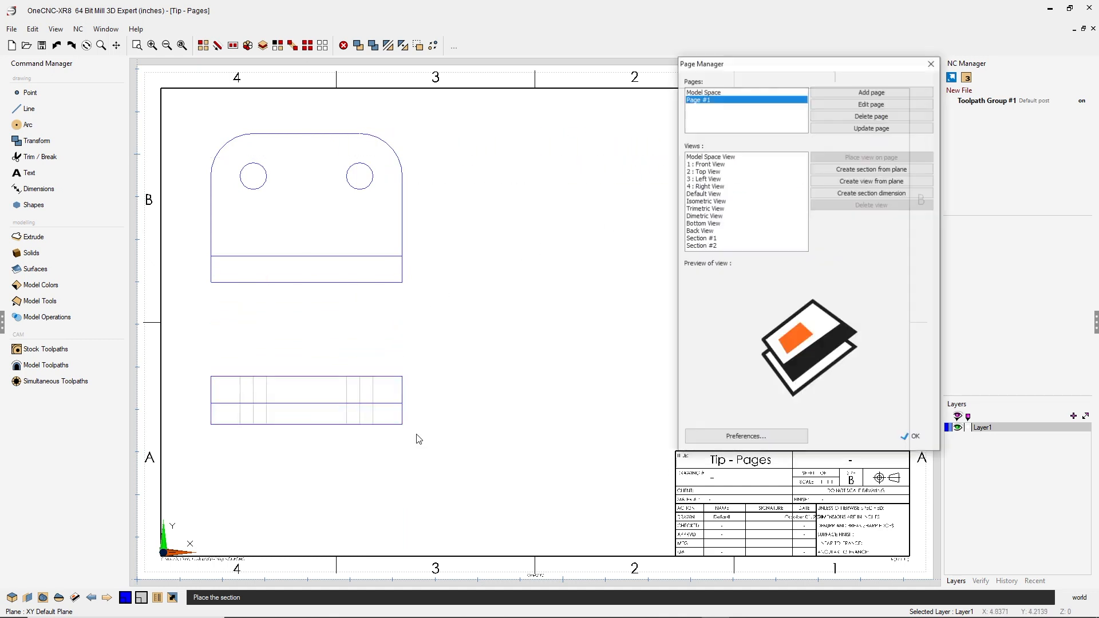
# Step: Place the Isometric View in the sheet's upper-right area and close the page manager
pyautogui.click(710, 201)
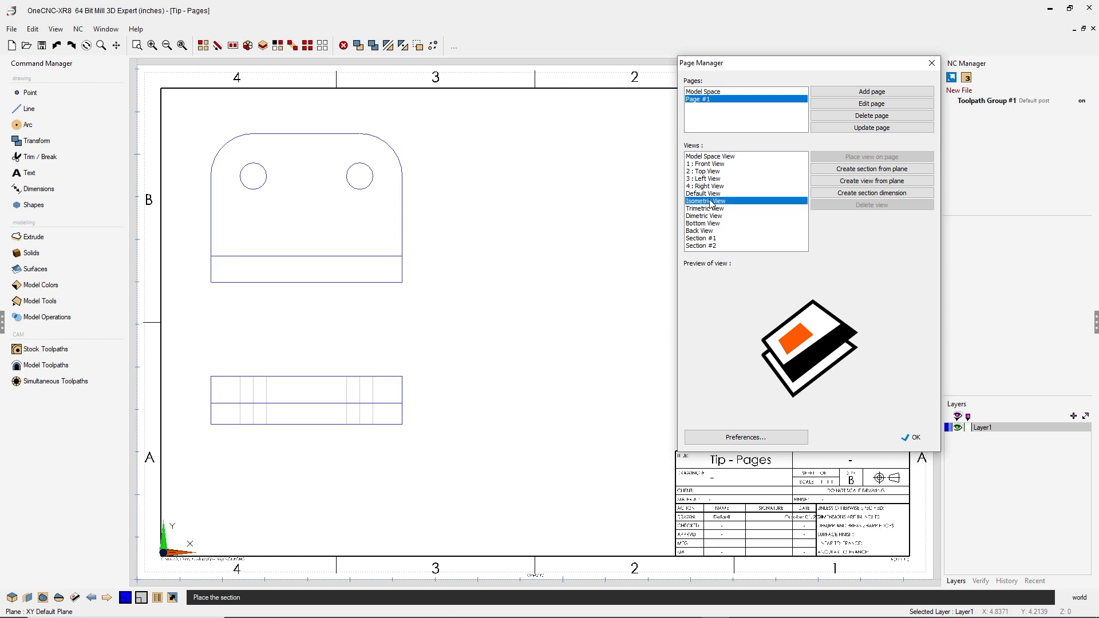
pyautogui.click(852, 163)
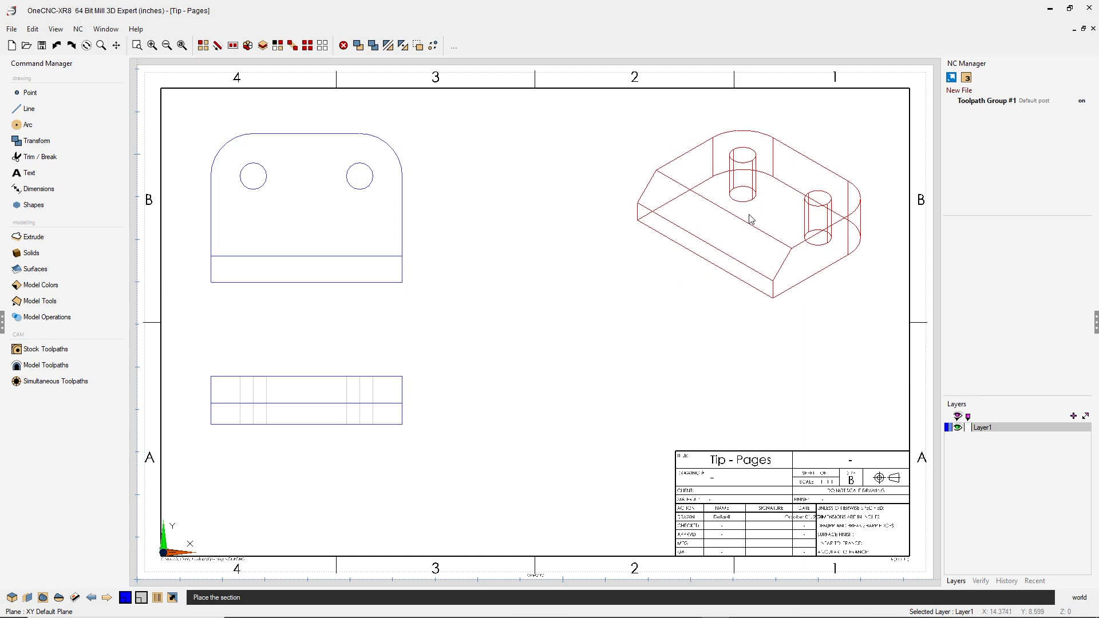
pyautogui.click(750, 226)
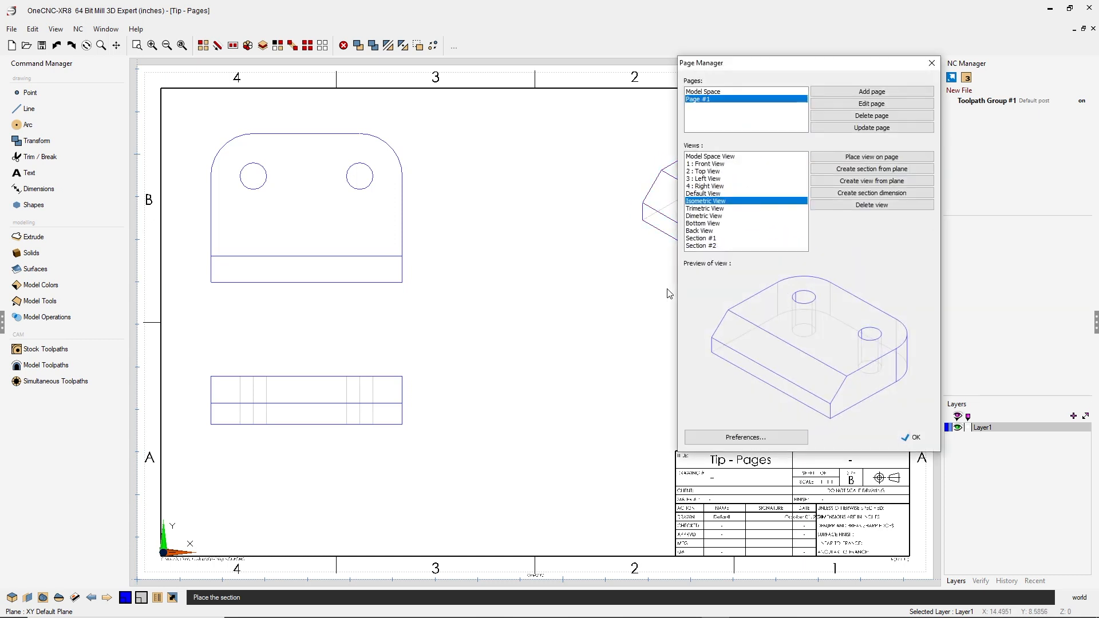
pyautogui.click(914, 438)
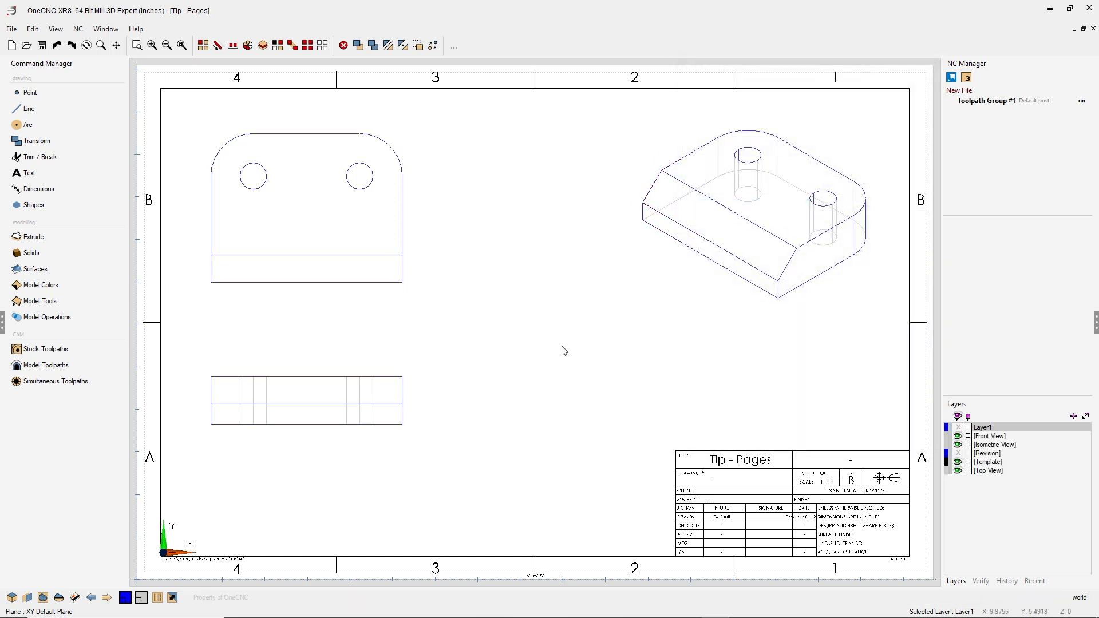
# Step: Switch back and forth between the drawing page and model space, ending in model space
pyautogui.click(92, 598)
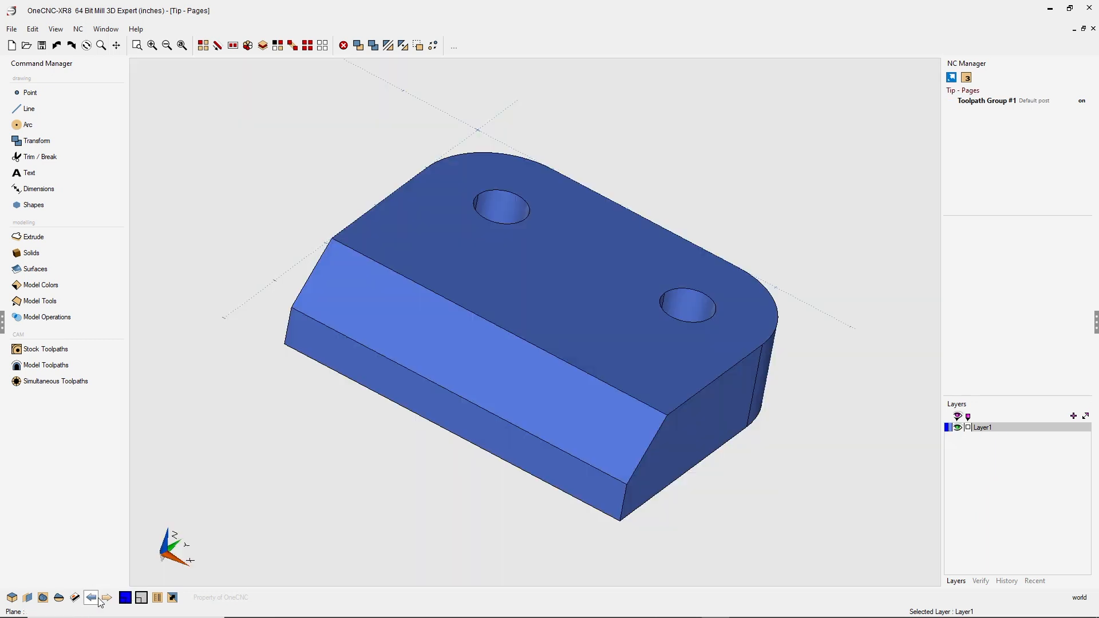
pyautogui.click(103, 599)
pyautogui.click(93, 598)
pyautogui.click(106, 598)
pyautogui.click(91, 598)
# Step: Chamfer the top and bottom edges of both through holes with a chamfer distance of 0.125
pyautogui.click(36, 301)
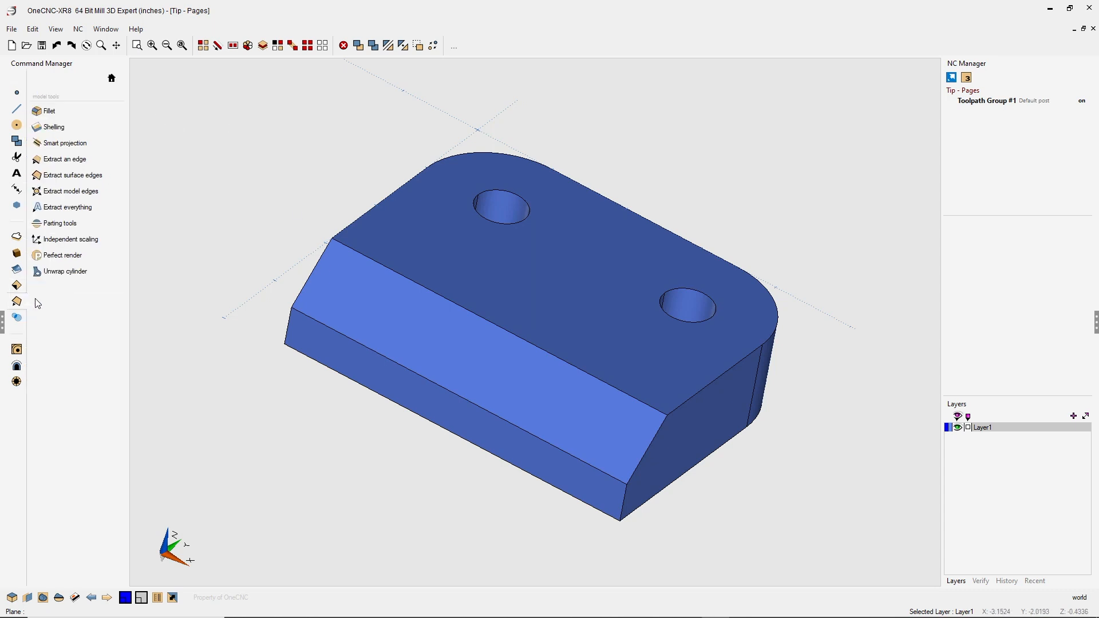
pyautogui.click(67, 114)
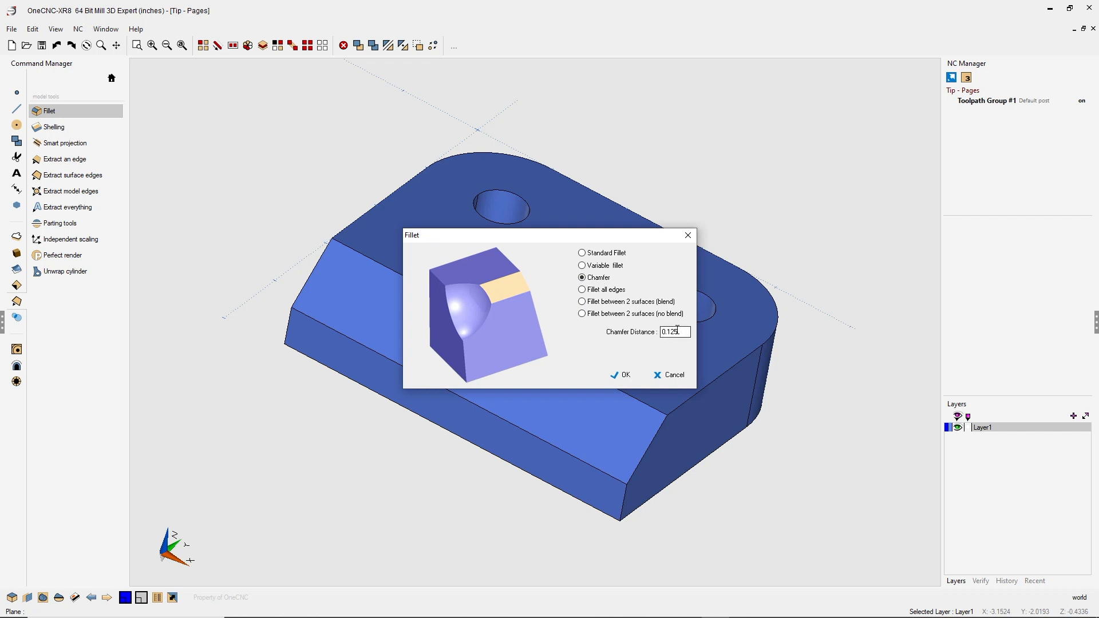
pyautogui.click(621, 375)
pyautogui.click(524, 216)
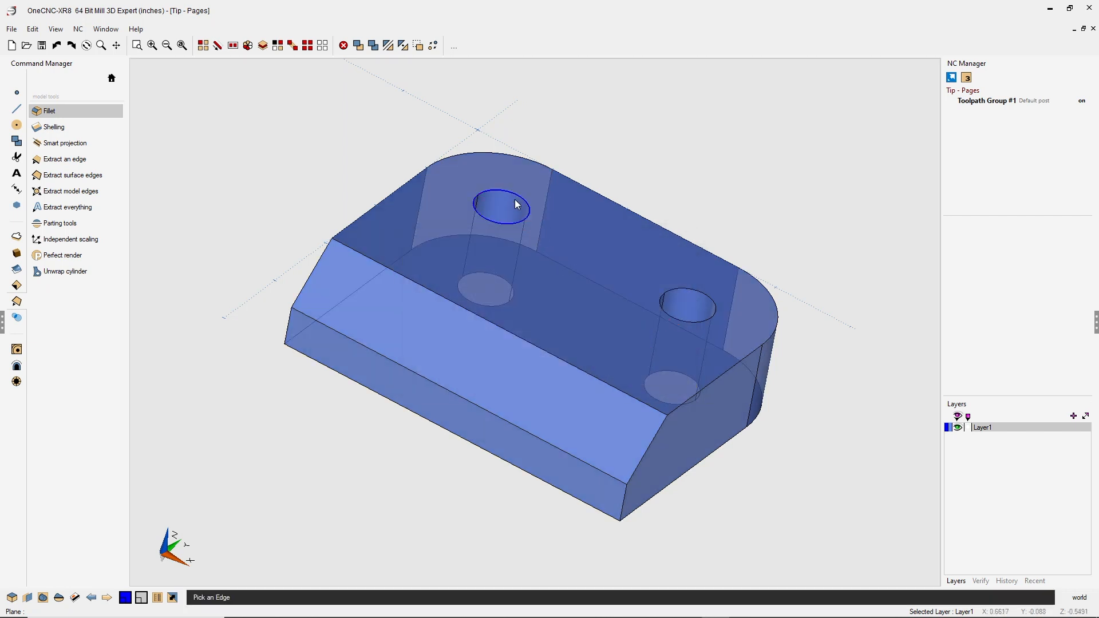
pyautogui.click(493, 307)
pyautogui.click(672, 289)
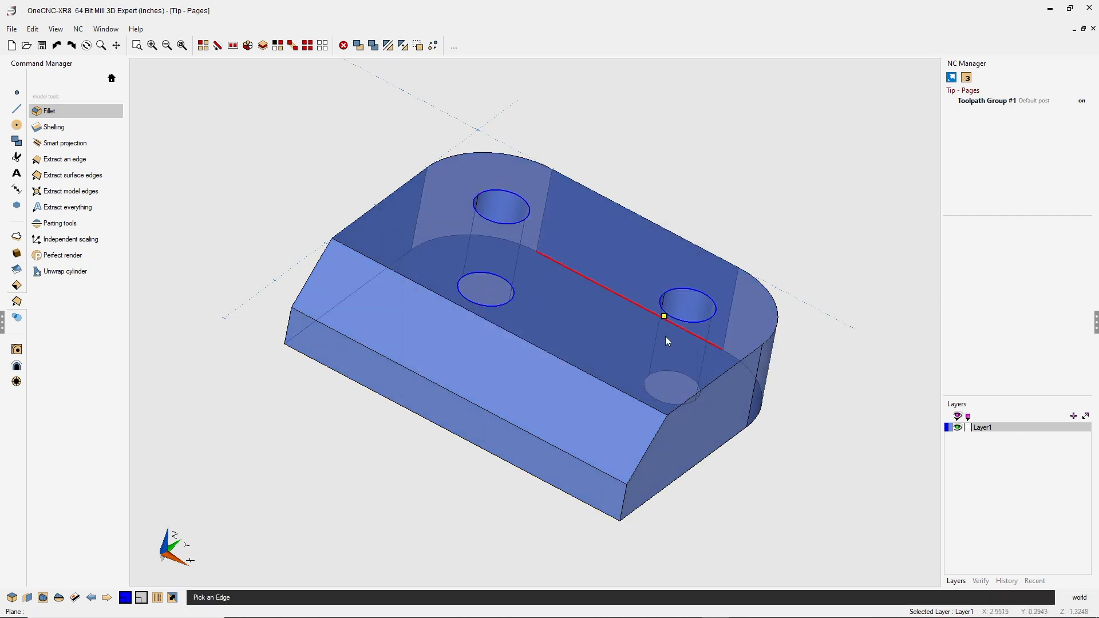
pyautogui.click(662, 400)
pyautogui.rightClick(716, 161)
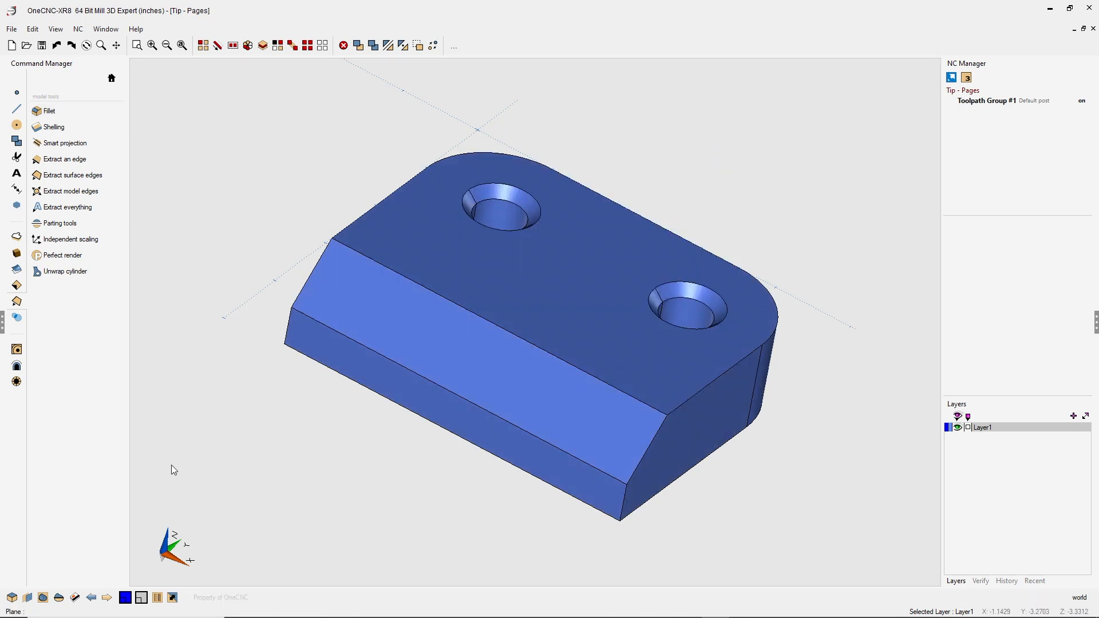
# Step: Return to the drawing page and update Page #1 from the chamfered model
pyautogui.click(107, 598)
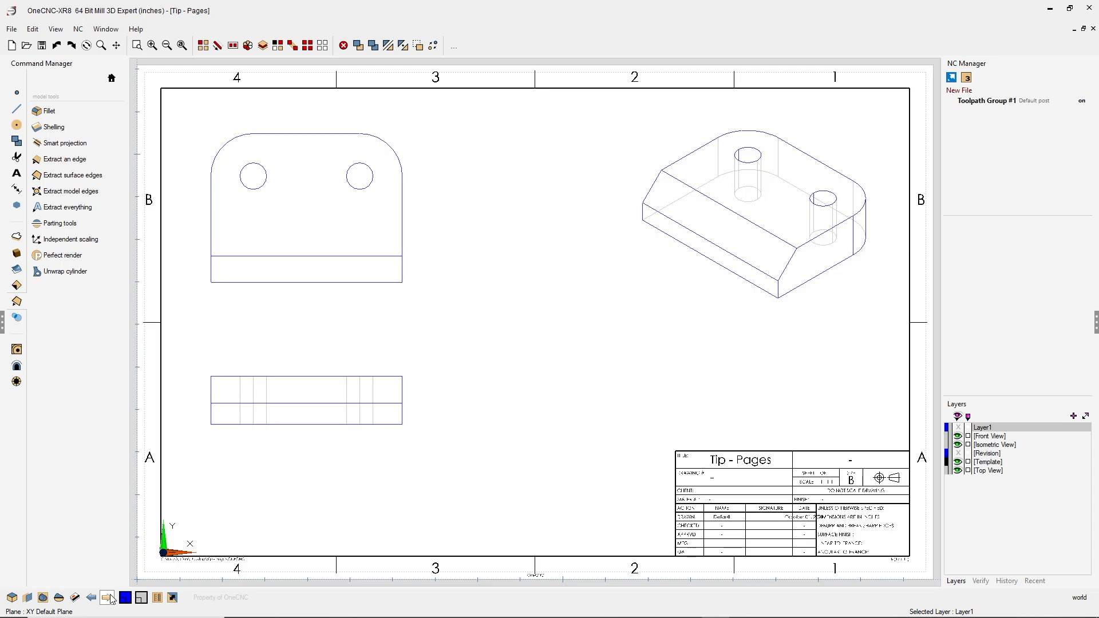
pyautogui.click(75, 599)
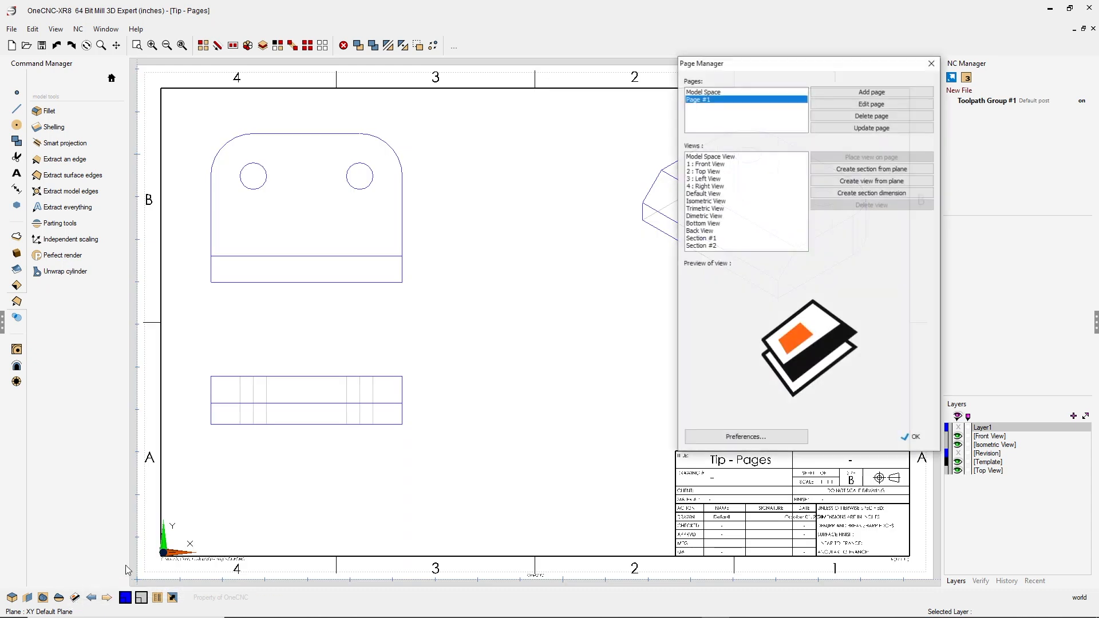
pyautogui.click(858, 128)
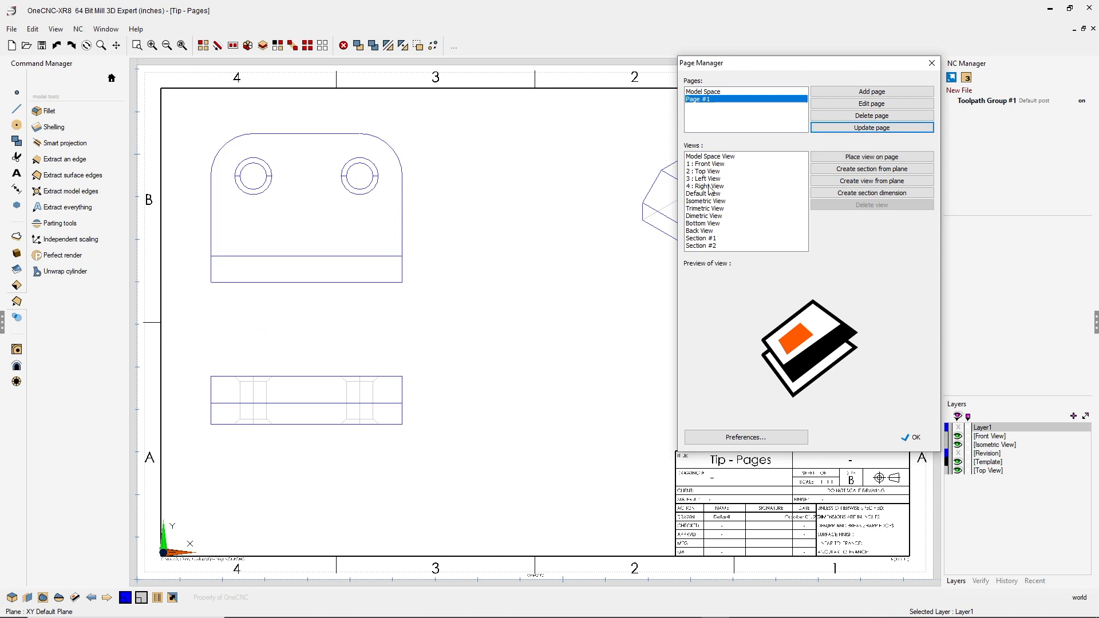
# Step: Place the Right View on the page between the top and isometric views, and close the page manager
pyautogui.moveTo(777, 71)
pyautogui.mouseDown()
pyautogui.moveTo(825, 105)
pyautogui.moveTo(823, 359)
pyautogui.moveTo(529, 294)
pyautogui.moveTo(461, 245)
pyautogui.moveTo(606, 239)
pyautogui.moveTo(747, 118)
pyautogui.moveTo(779, 71)
pyautogui.mouseUp()
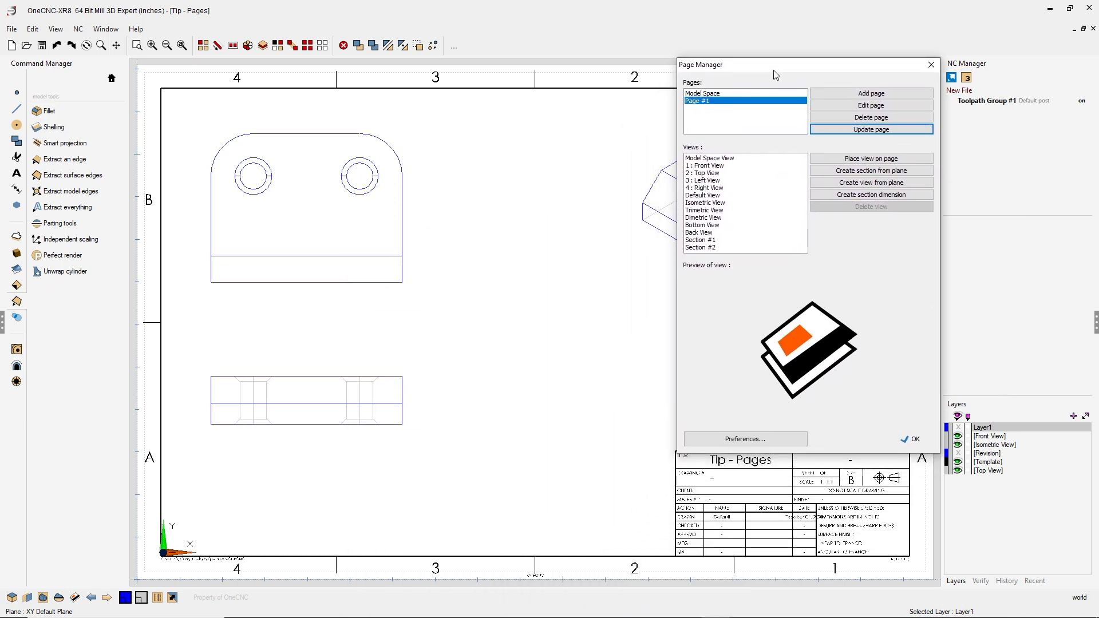
pyautogui.click(720, 189)
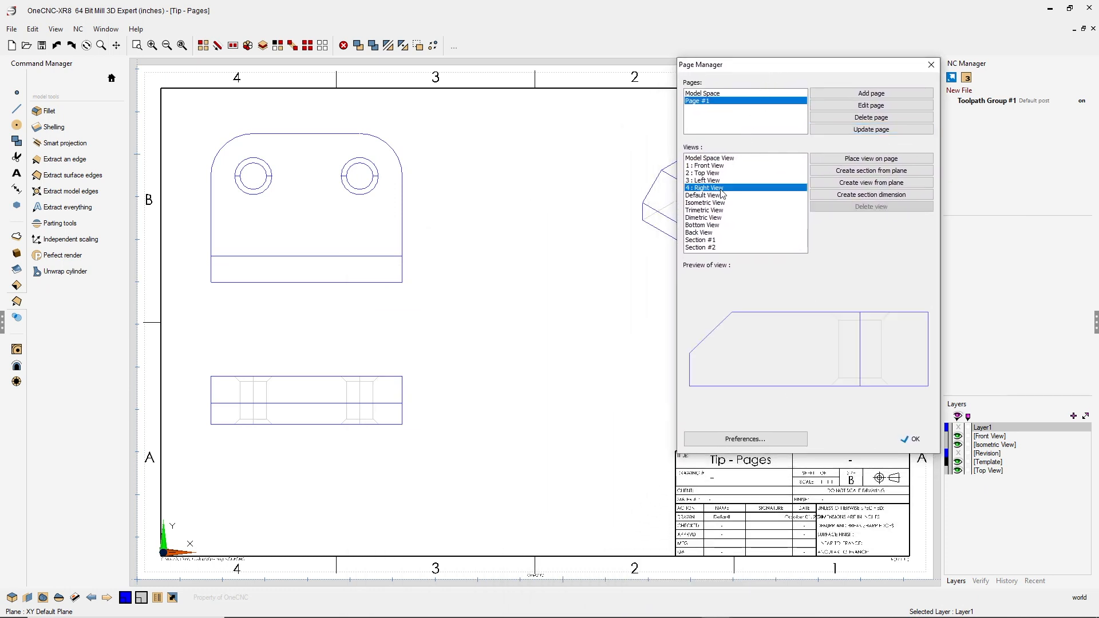
pyautogui.click(860, 162)
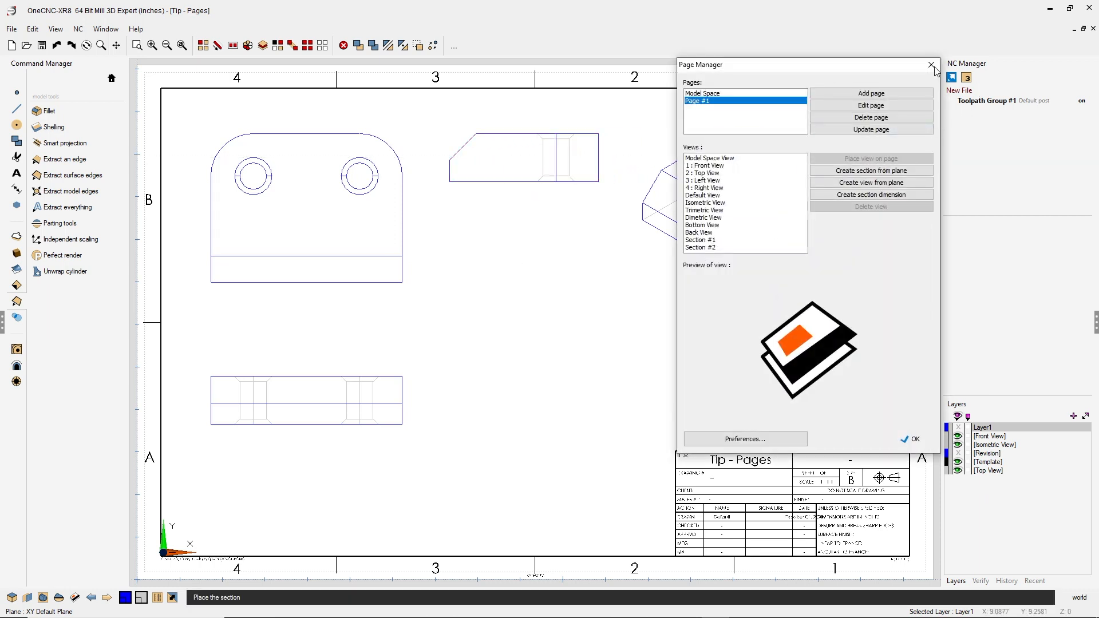
pyautogui.click(931, 65)
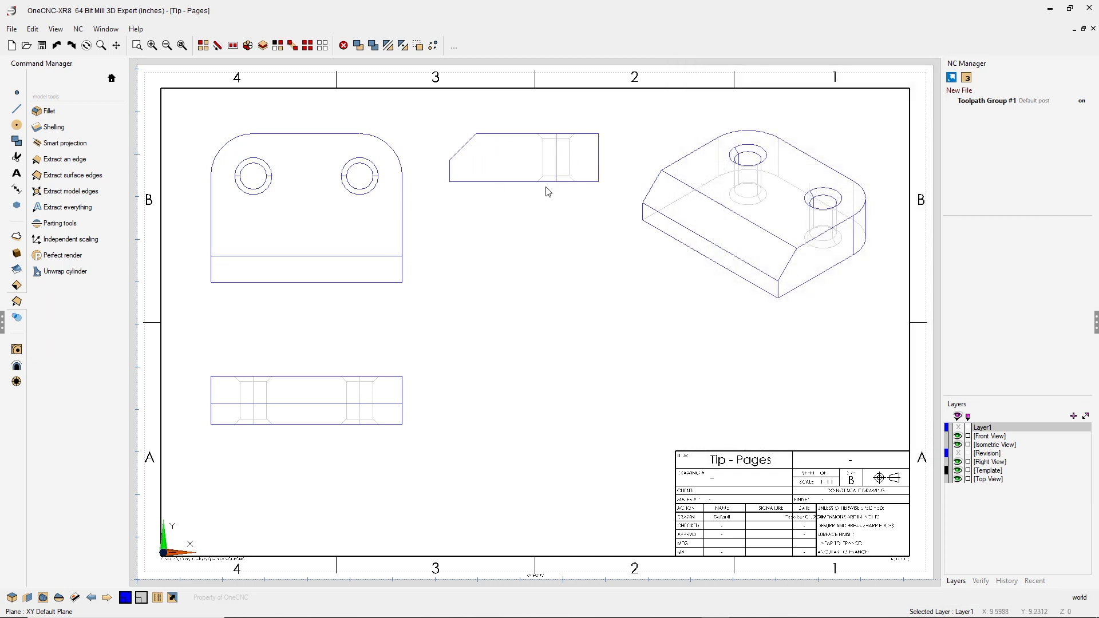
# Step: Select the whole right view and rotate it 90 degrees about its upper-right corner so it stands upright
pyautogui.click(233, 45)
pyautogui.click(435, 107)
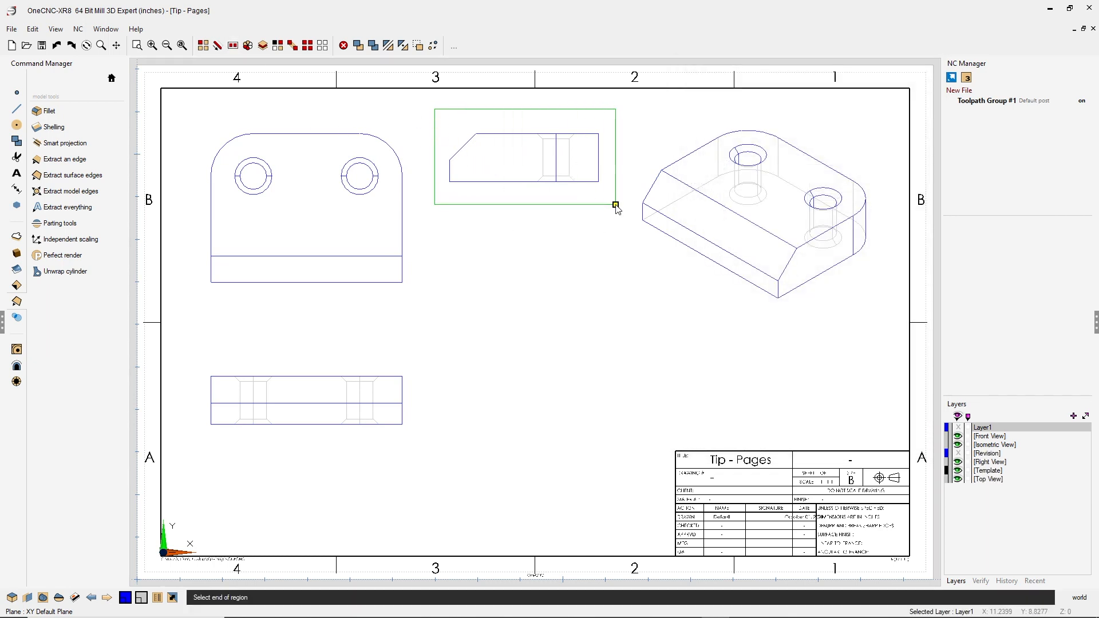
pyautogui.click(620, 220)
pyautogui.click(403, 46)
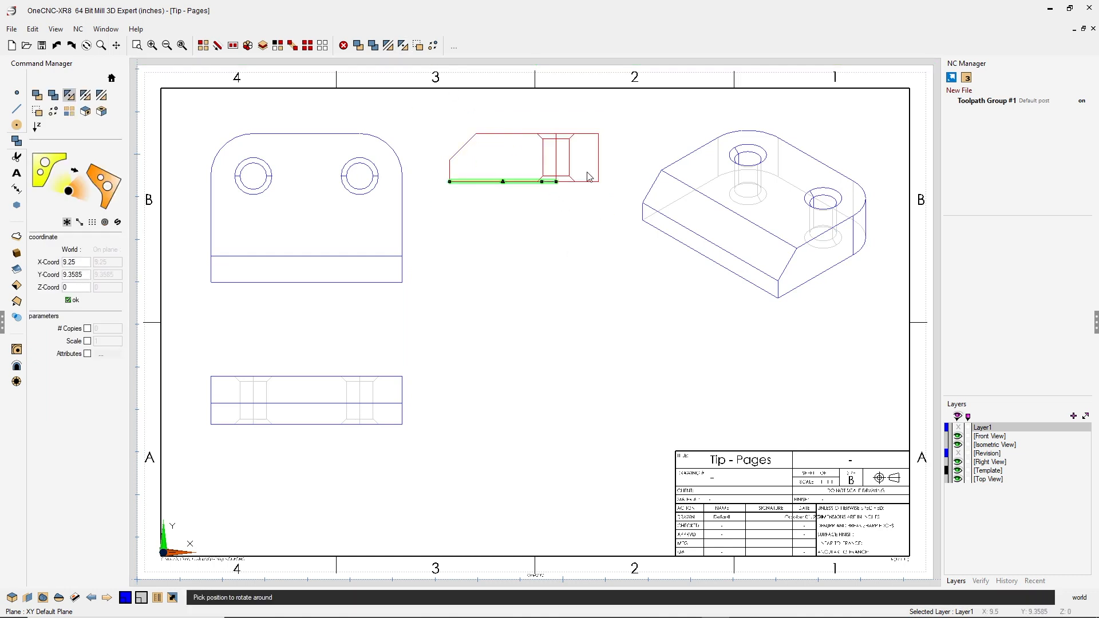
pyautogui.click(599, 134)
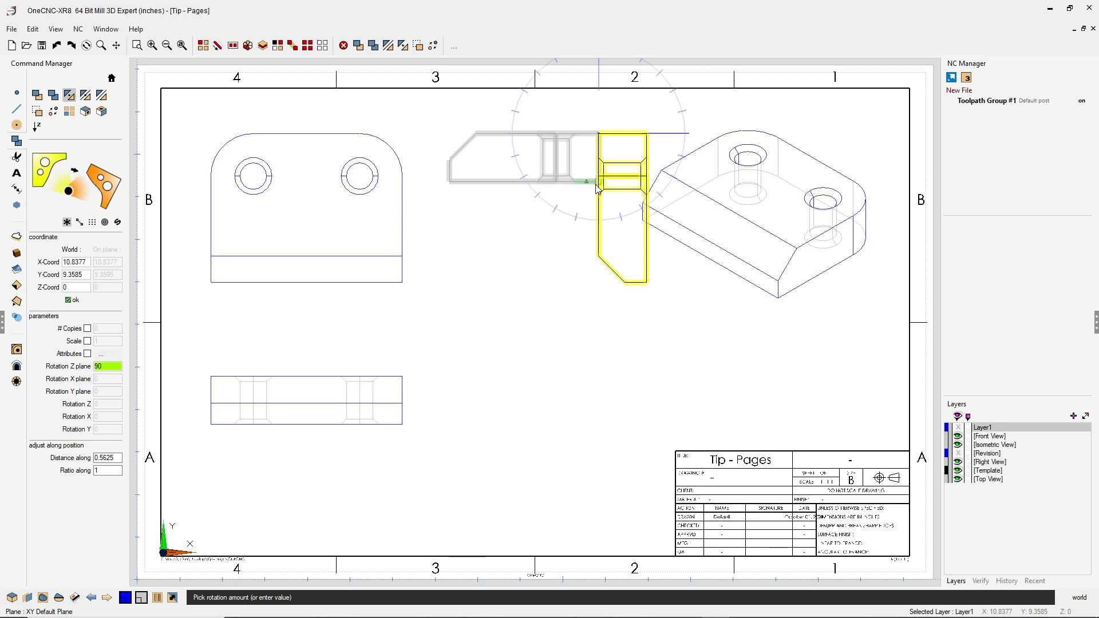
pyautogui.click(597, 189)
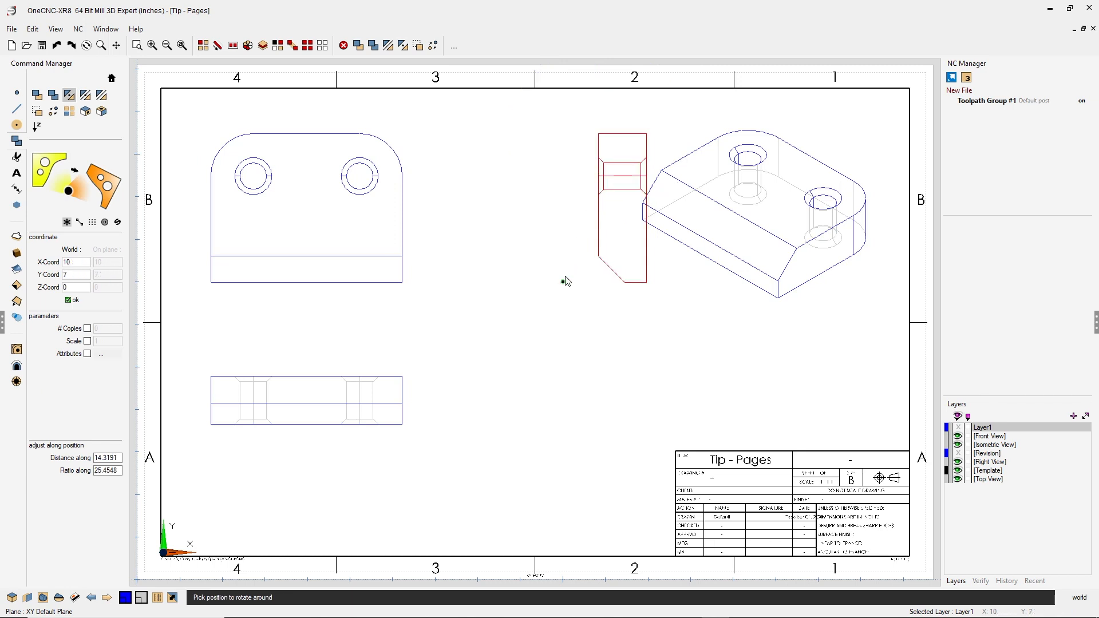
# Step: Move the rotated right view horizontally into the gap between the top and isometric views, keeping it aligned with the top view
pyautogui.click(359, 46)
pyautogui.click(599, 135)
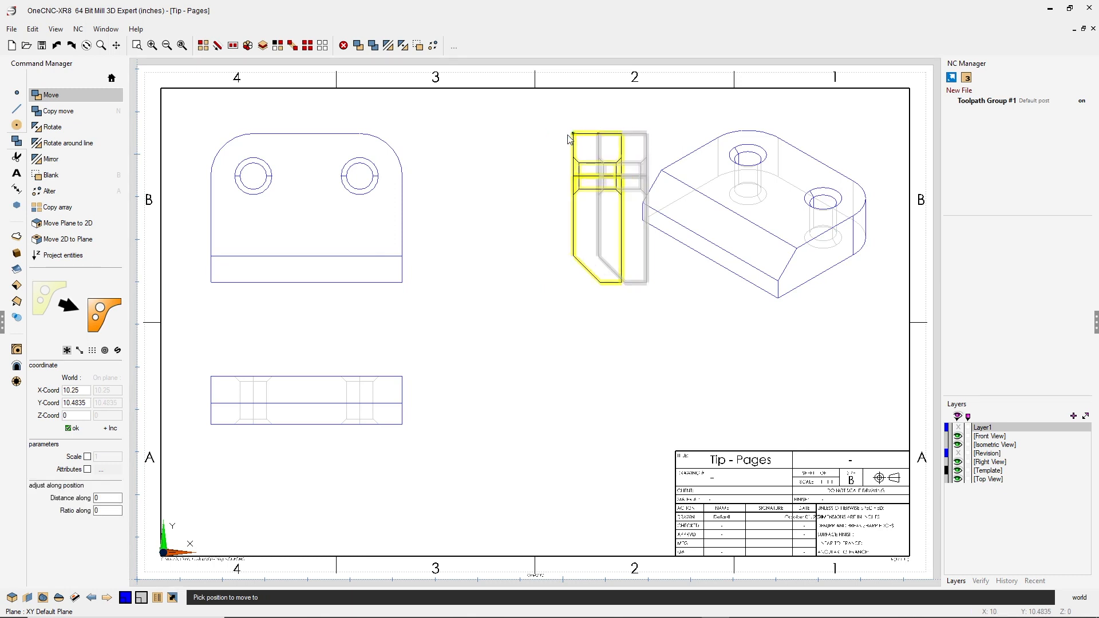
pyautogui.click(500, 144)
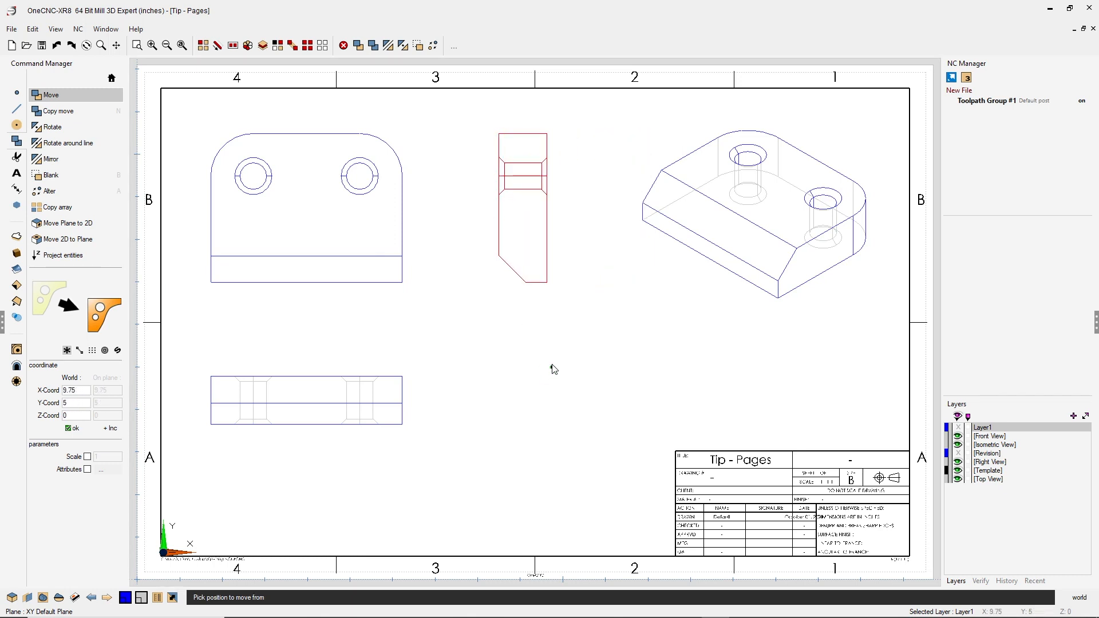
pyautogui.press('Escape')
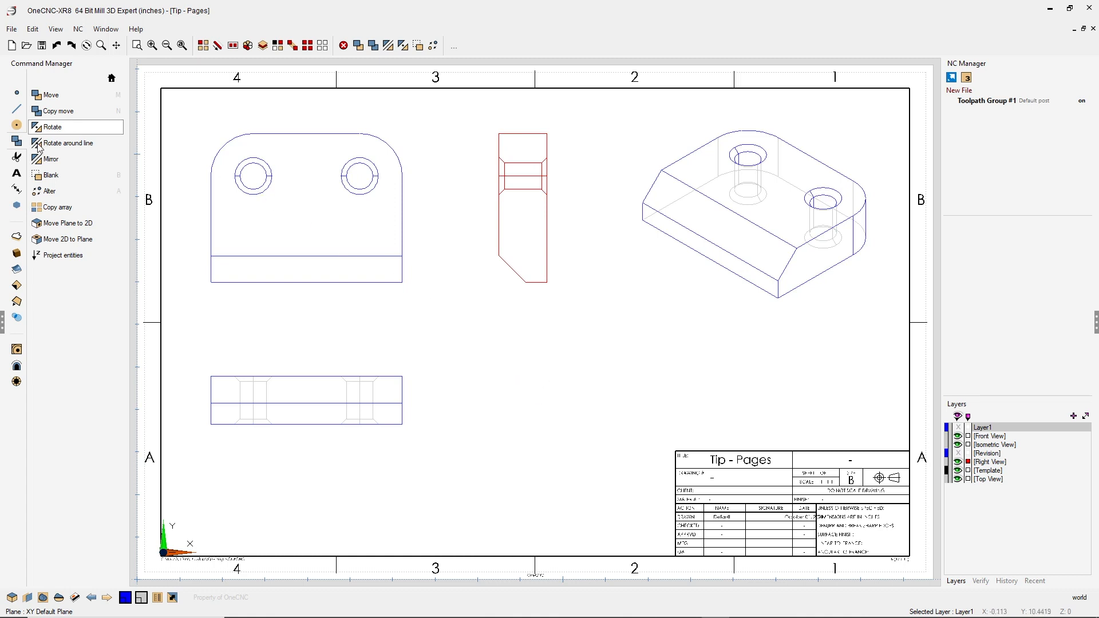
# Step: Add horizontal dimensions above the views for the top view's overall width and the right view's thickness
pyautogui.click(17, 188)
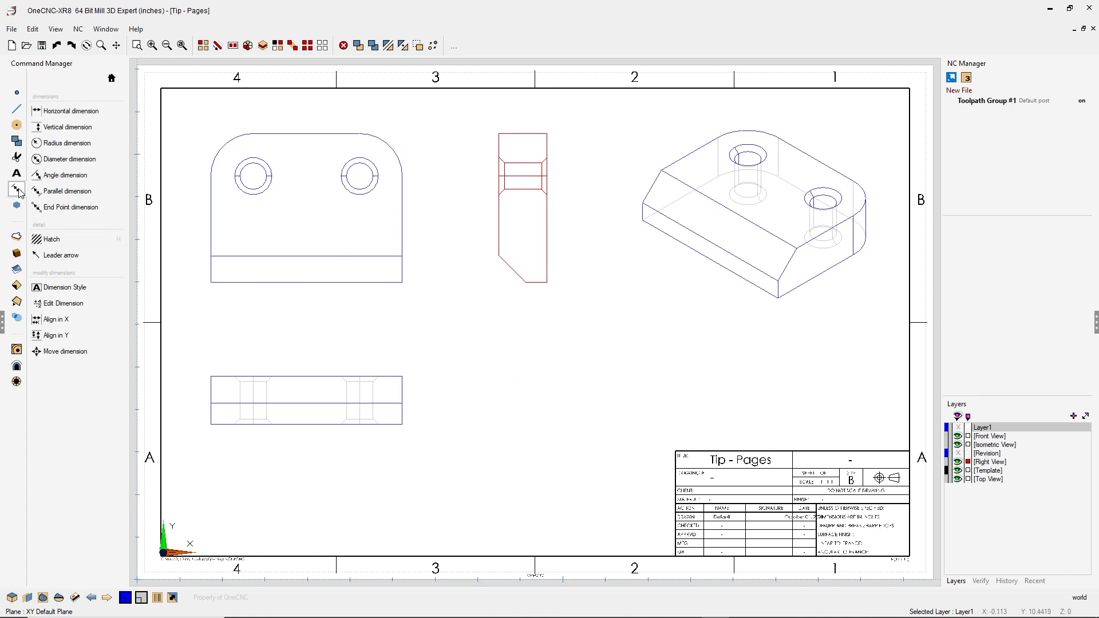
pyautogui.click(71, 111)
pyautogui.click(217, 169)
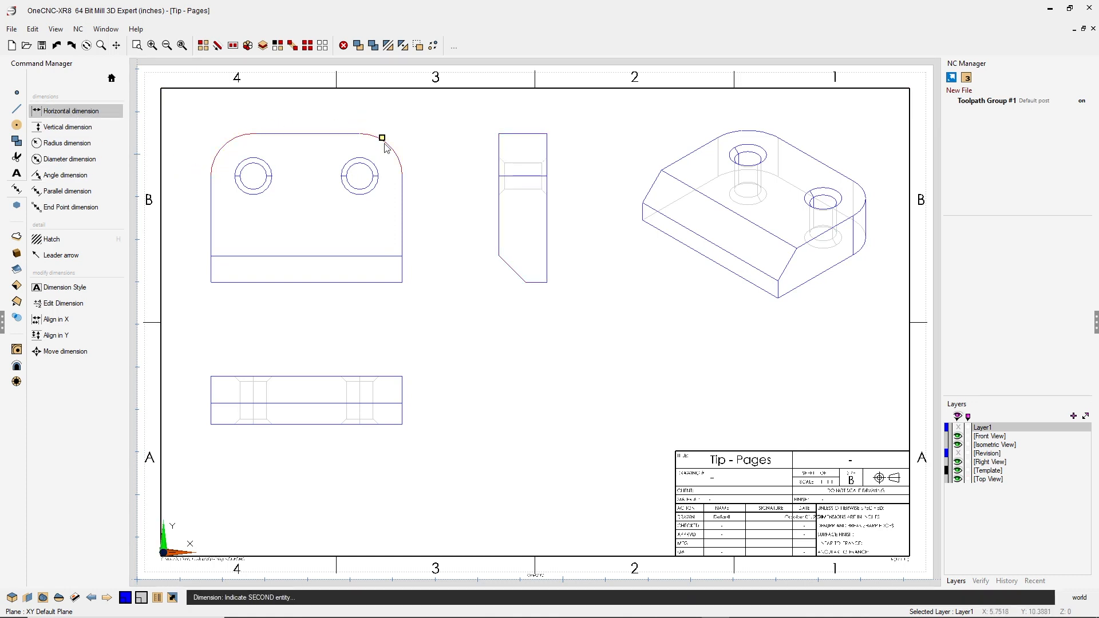
pyautogui.click(404, 173)
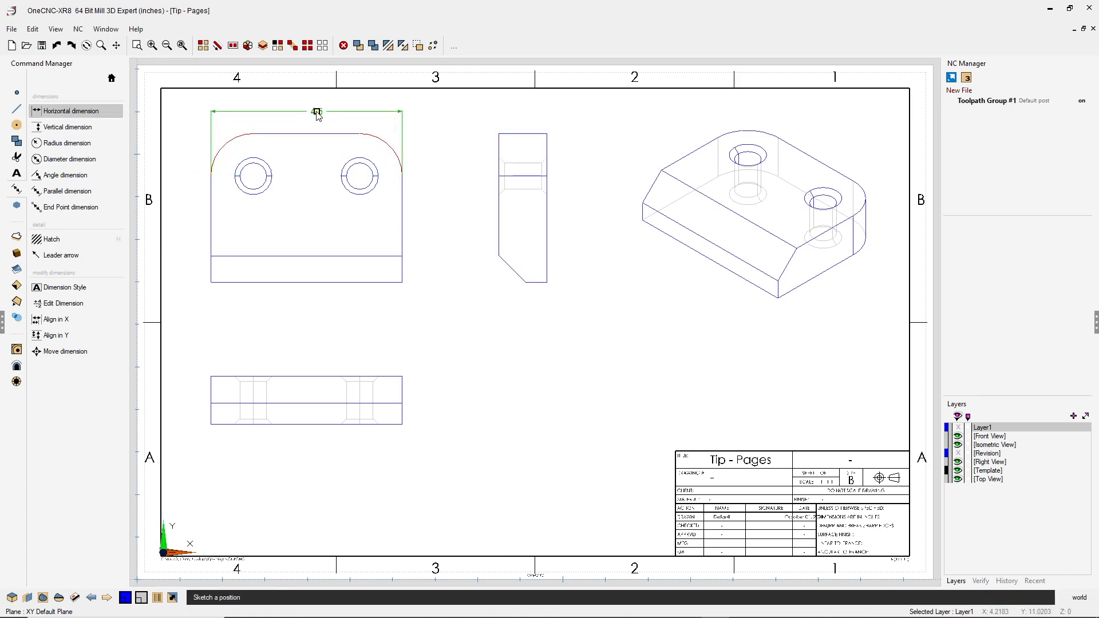
pyautogui.click(309, 109)
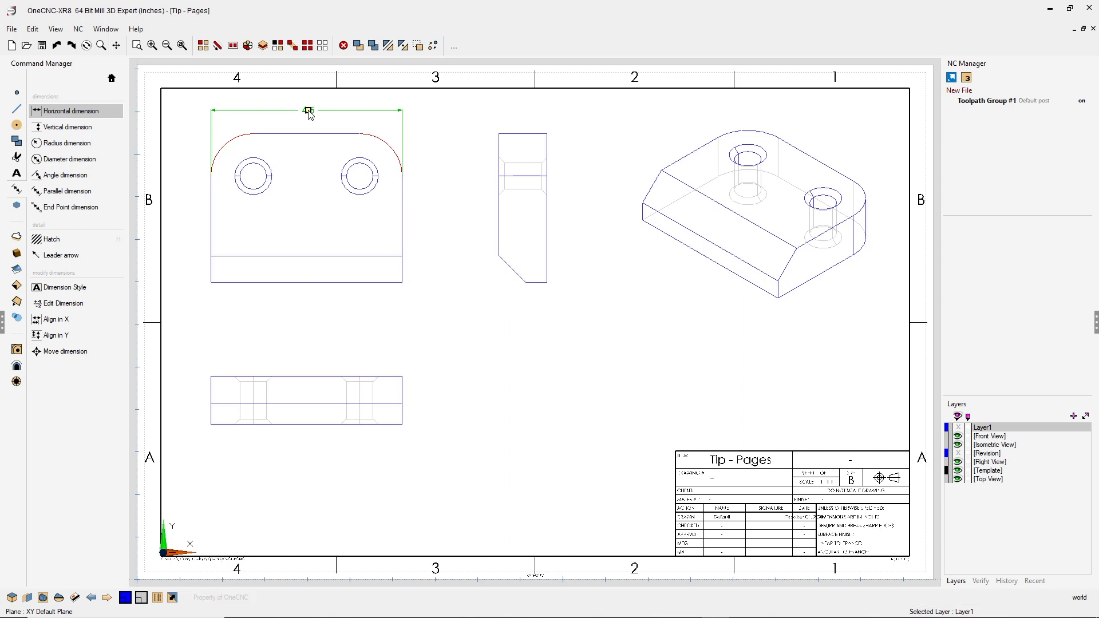
pyautogui.click(500, 134)
pyautogui.click(542, 136)
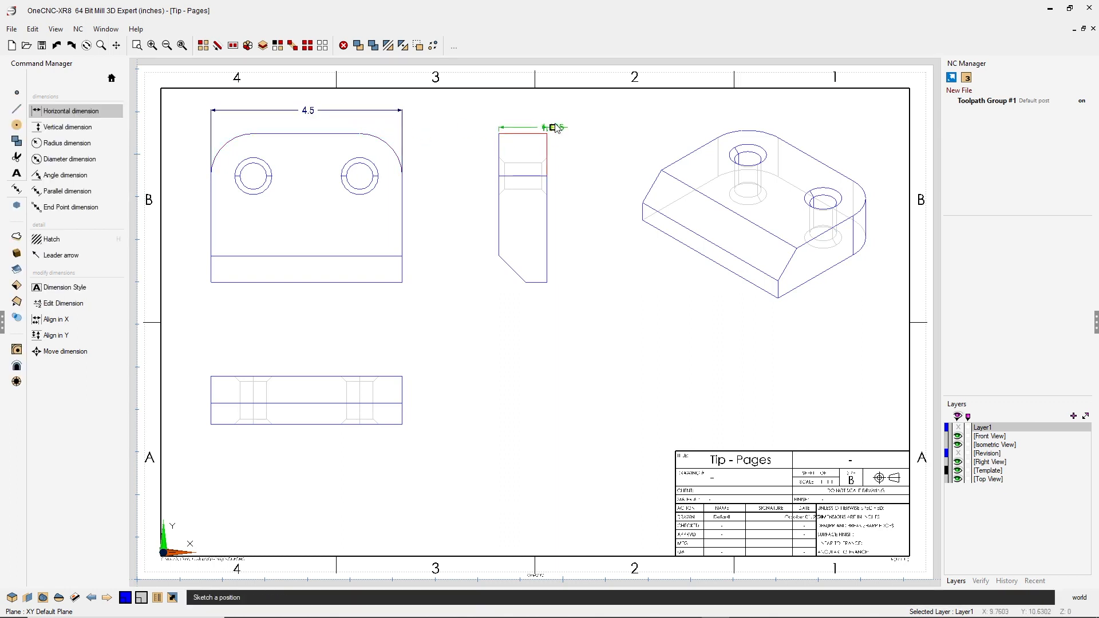
pyautogui.click(577, 115)
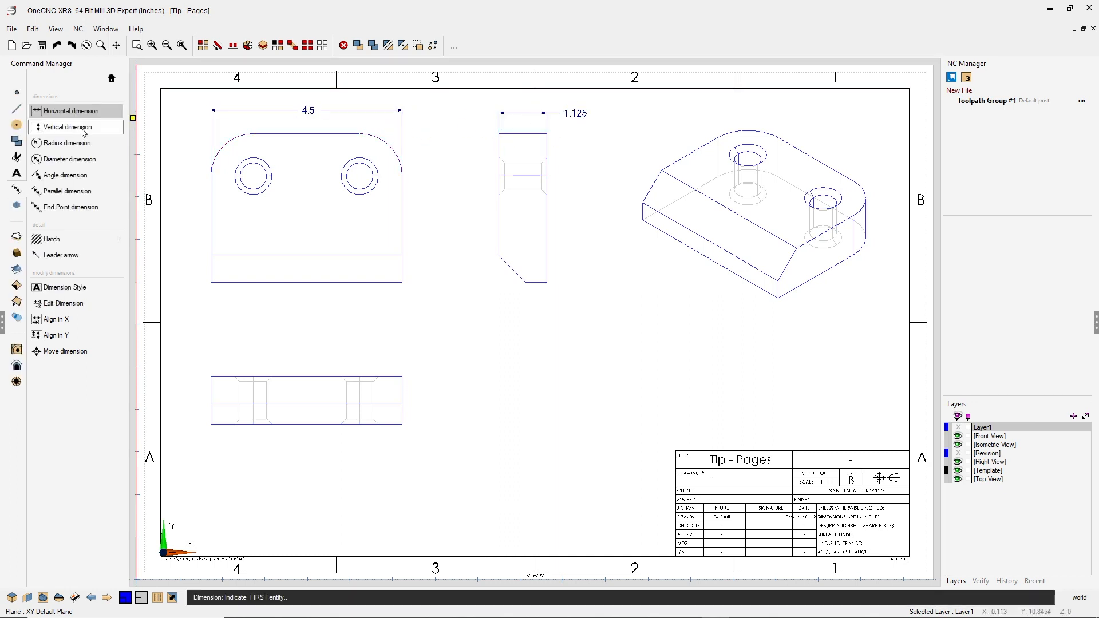
# Step: Add vertical dimensions beside the top view for its overall height and beside the front view for its thickness
pyautogui.click(67, 127)
pyautogui.click(252, 135)
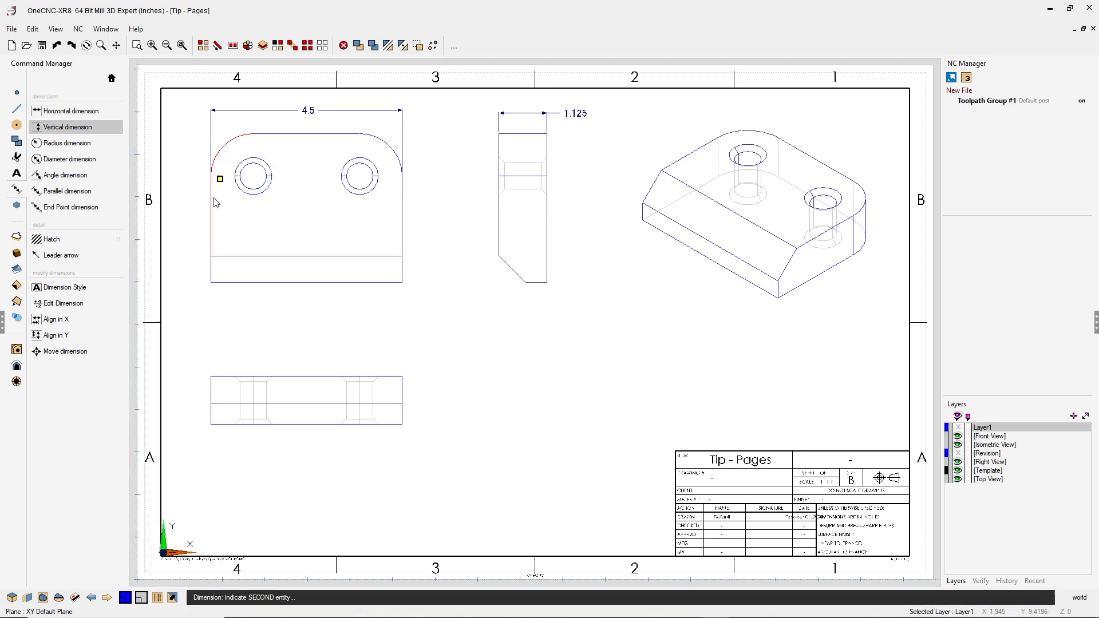
pyautogui.click(211, 281)
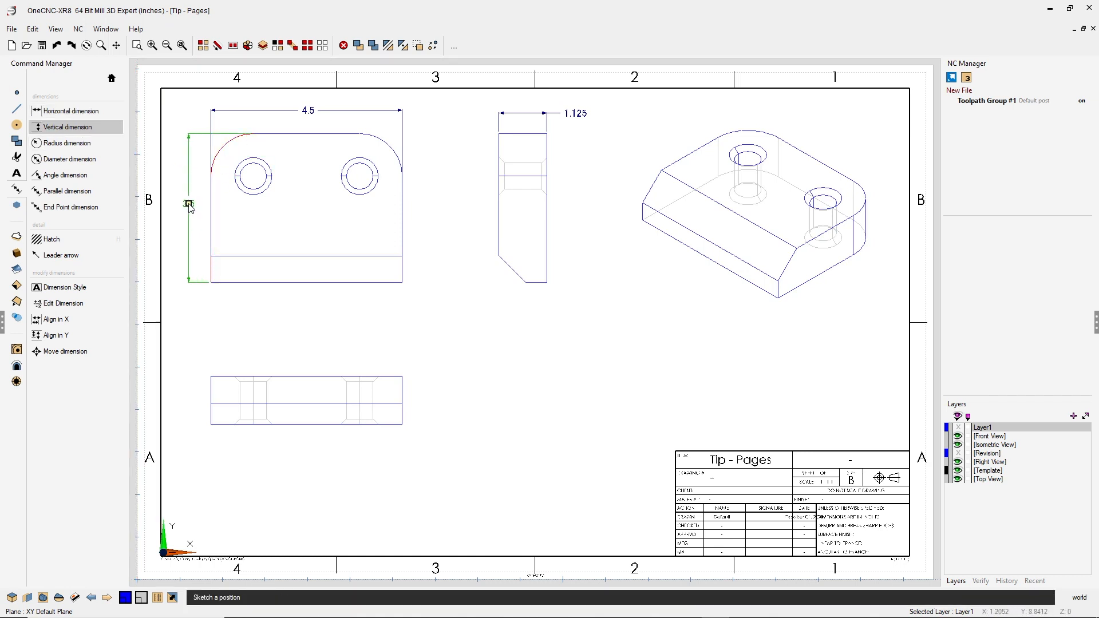
pyautogui.click(189, 207)
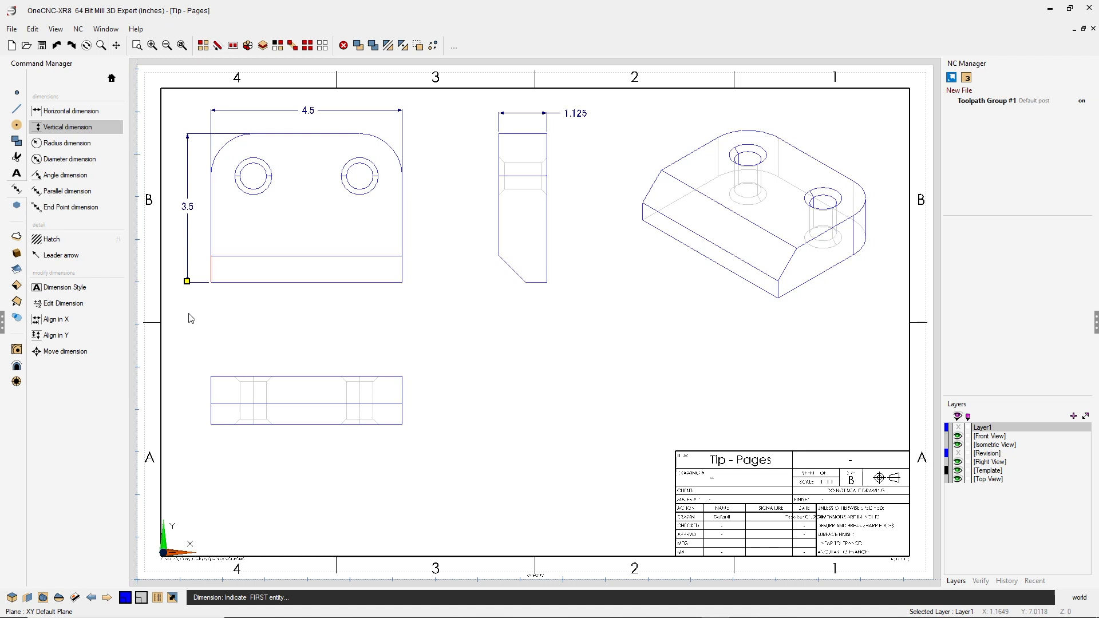
pyautogui.click(211, 384)
pyautogui.click(210, 424)
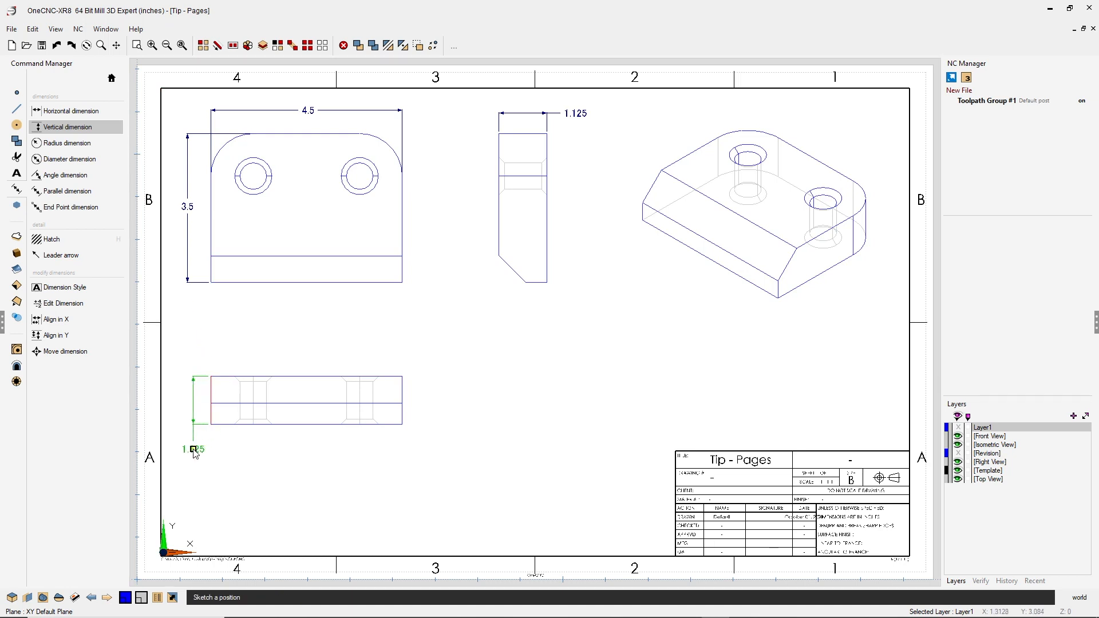
pyautogui.click(190, 451)
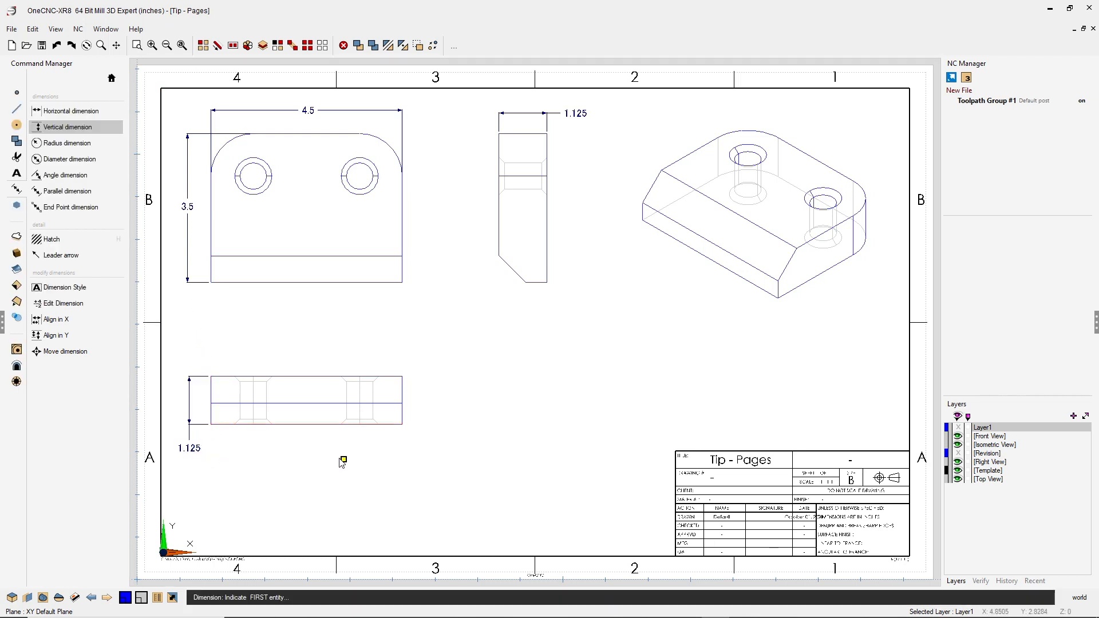
# Step: Dimension the diameter of the right-hand hole's inner circle and the radius of the upper-right corner arc in the top view
pyautogui.click(78, 161)
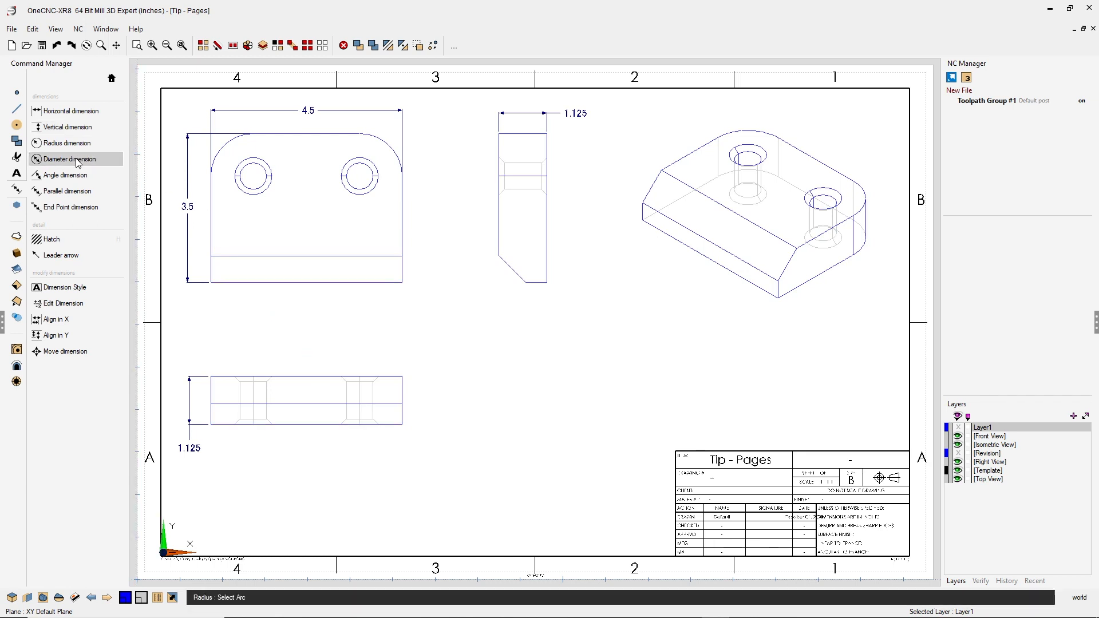
pyautogui.click(368, 189)
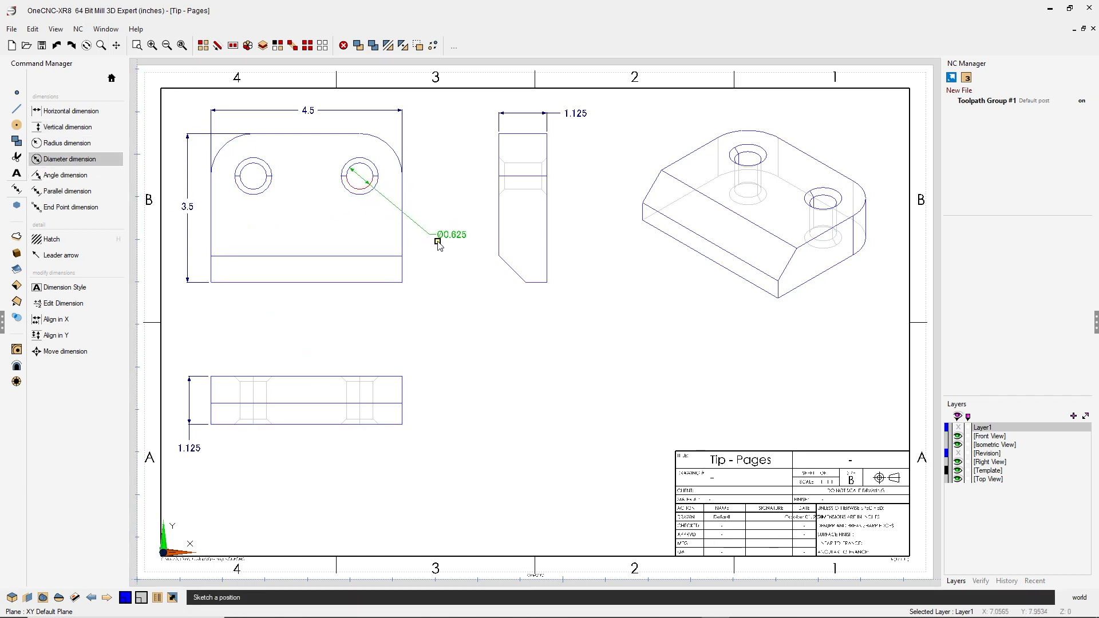
pyautogui.click(438, 247)
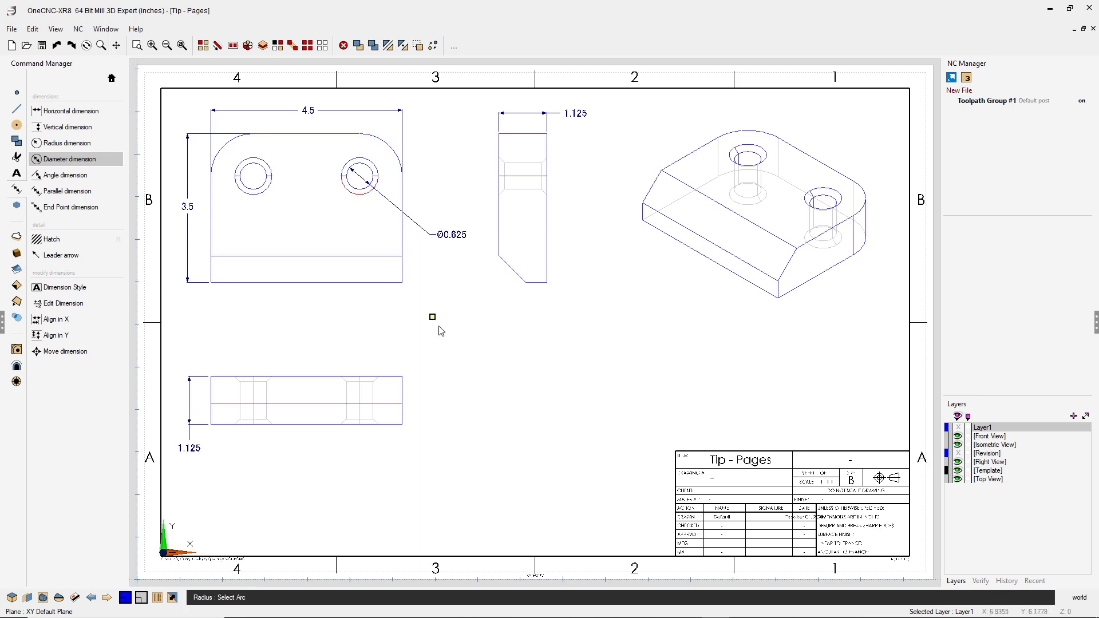
pyautogui.click(64, 143)
pyautogui.click(388, 145)
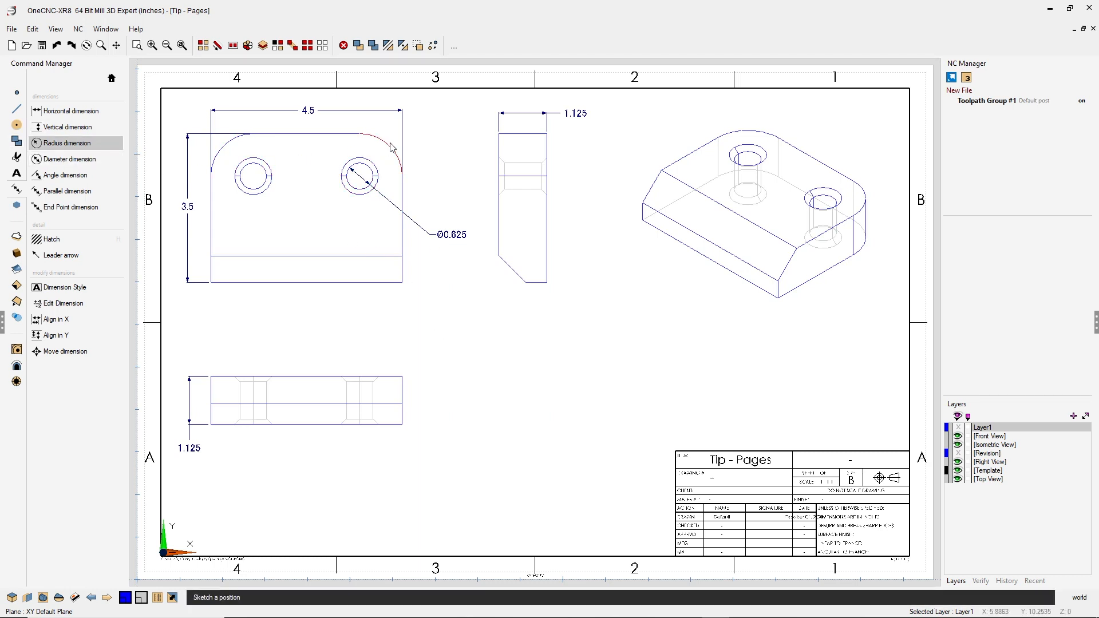
pyautogui.click(454, 109)
# Step: Draw a short vertical reference line below the right view's left edge, extending past the chamfer
pyautogui.click(16, 111)
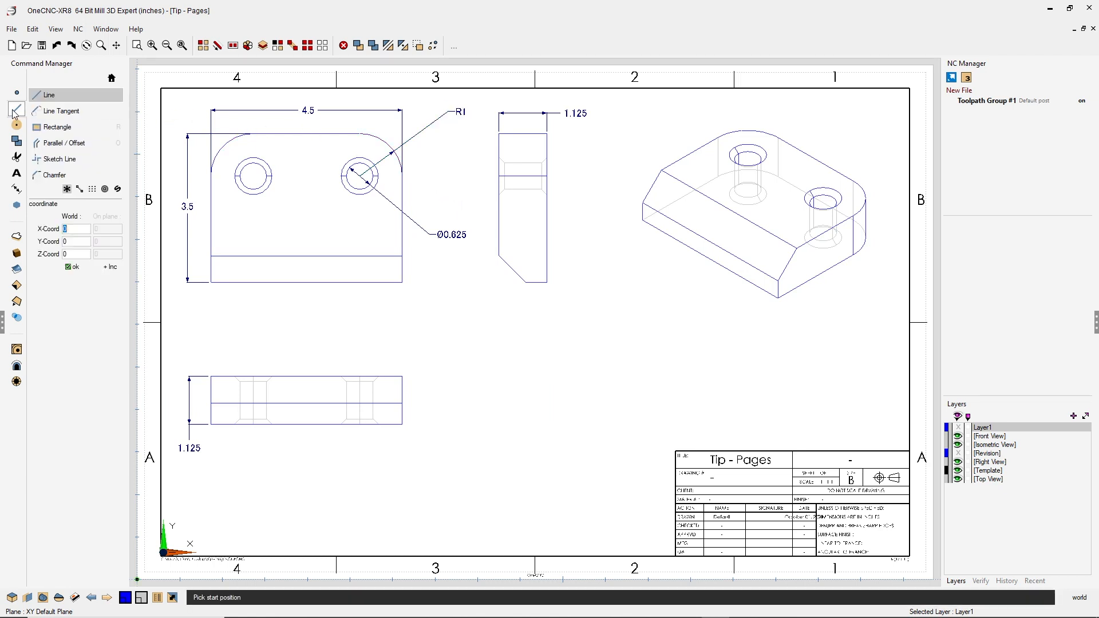
pyautogui.click(499, 266)
pyautogui.click(500, 300)
# Step: Add an angle dimension between the vertical reference line and the chamfer edge, with its text to the left of the right view
pyautogui.click(17, 190)
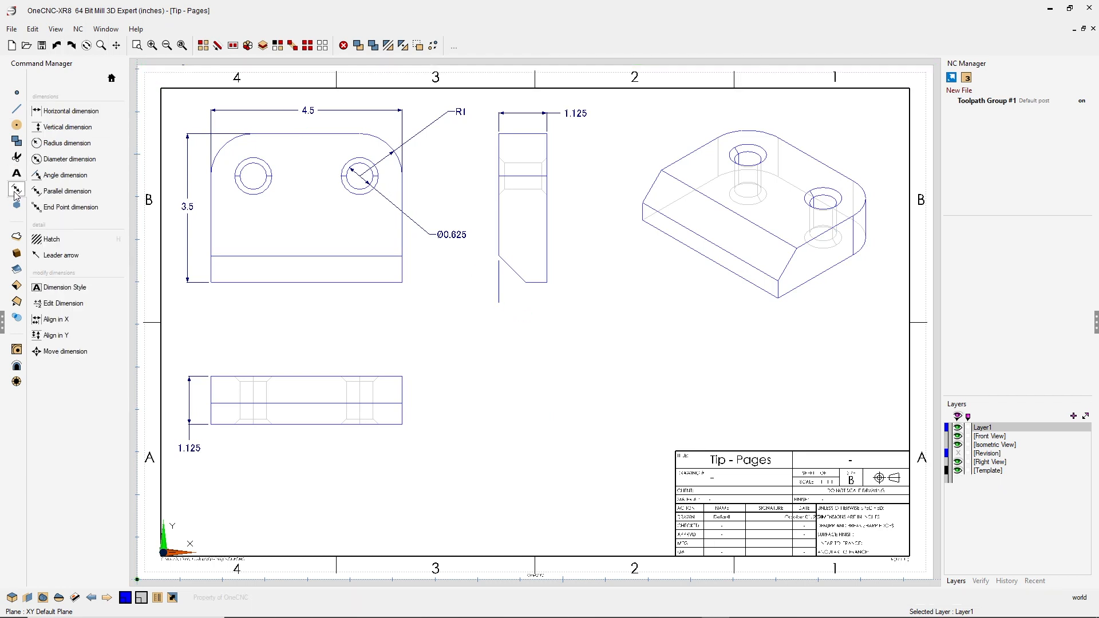
pyautogui.click(72, 176)
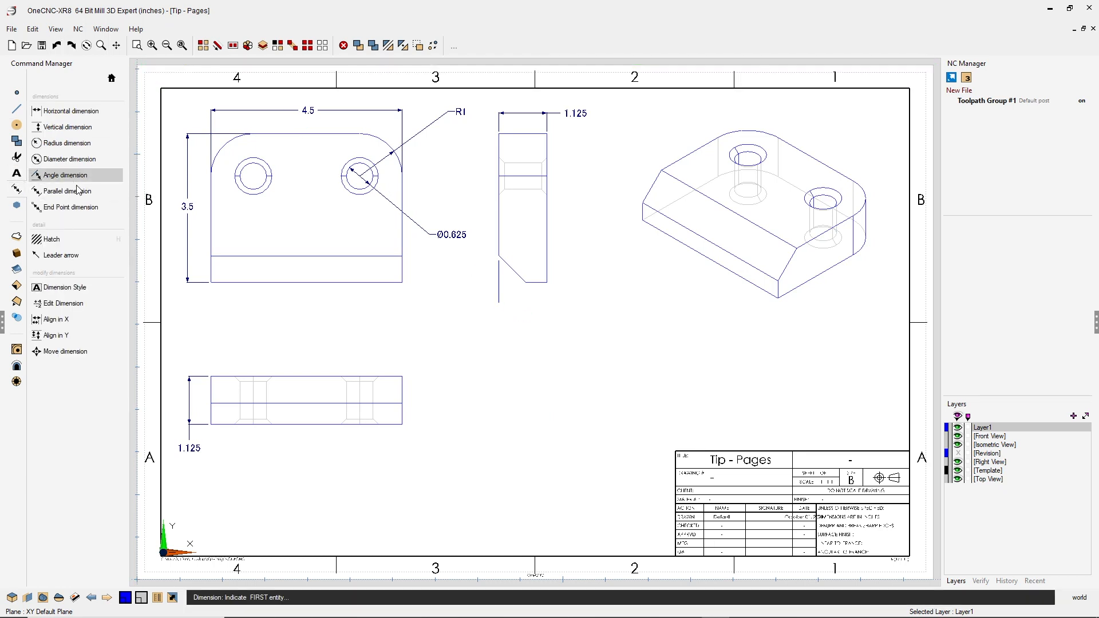
pyautogui.click(499, 289)
pyautogui.click(510, 274)
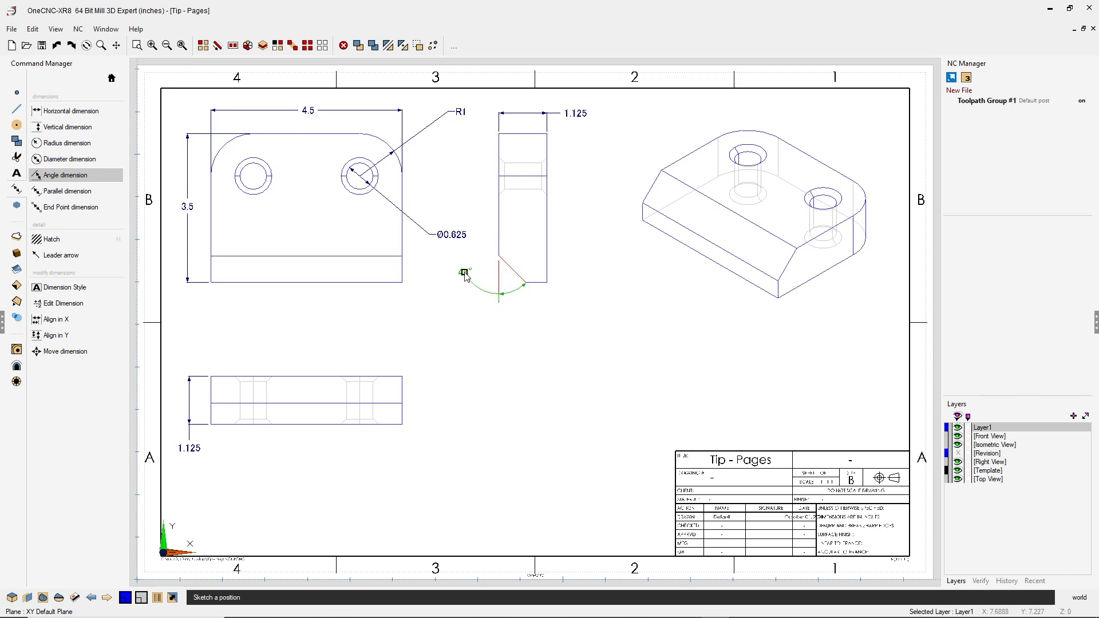
pyautogui.click(465, 275)
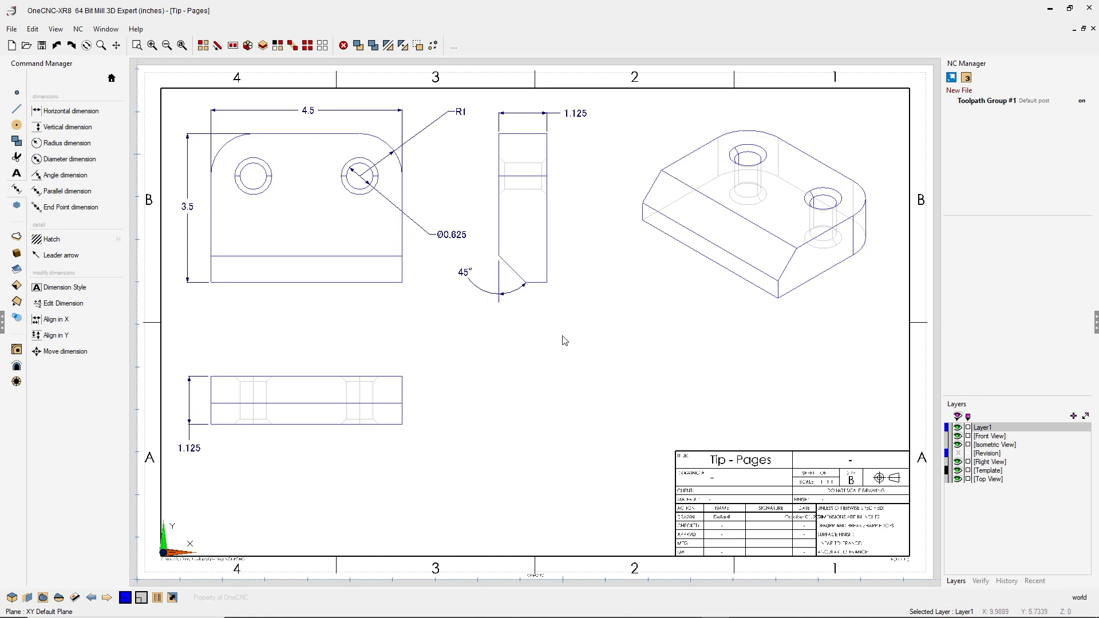